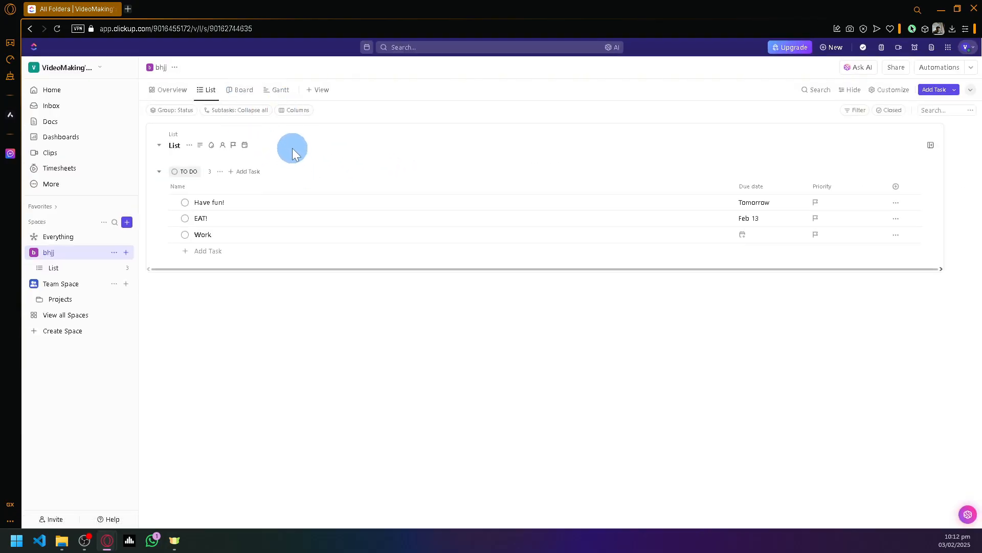
Open the Gantt view of the bhjj space and look through the view types that can be added
click(272, 95)
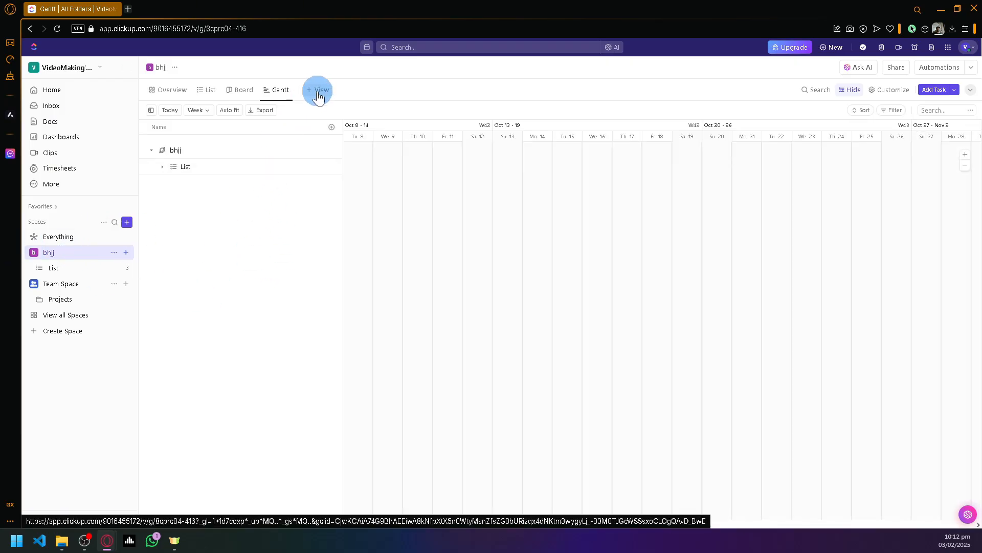
scroll(311, 95, up, 5)
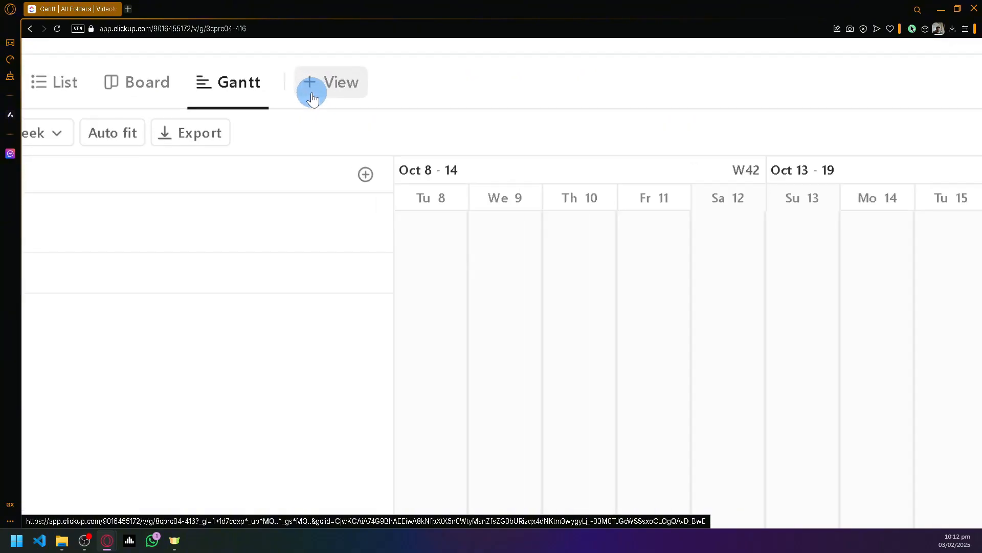
click(250, 101)
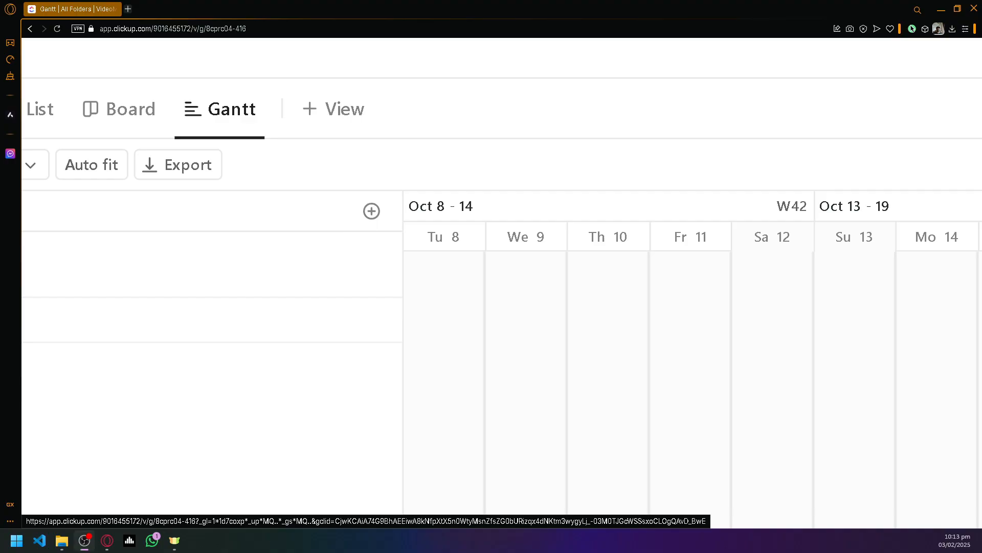
click(340, 113)
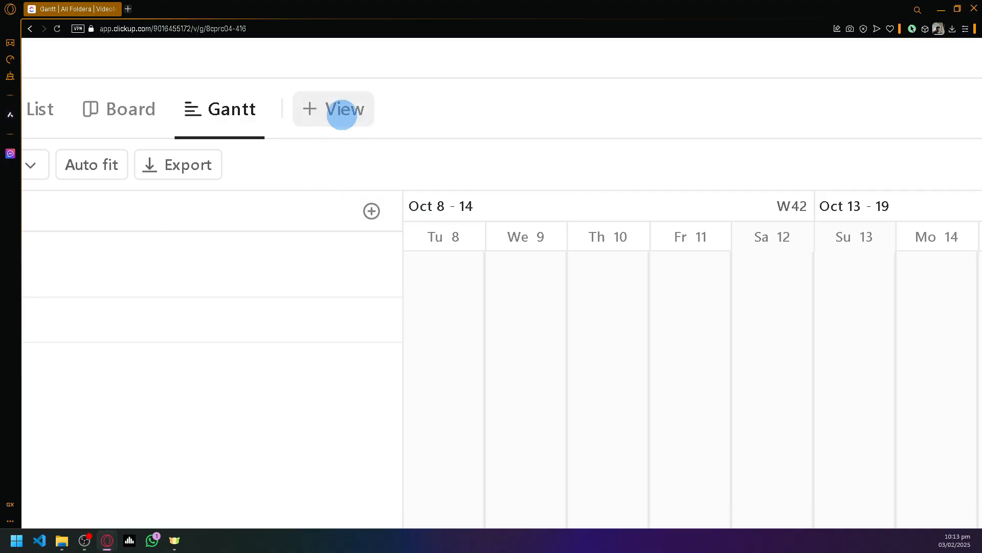
scroll(342, 113, down, 5)
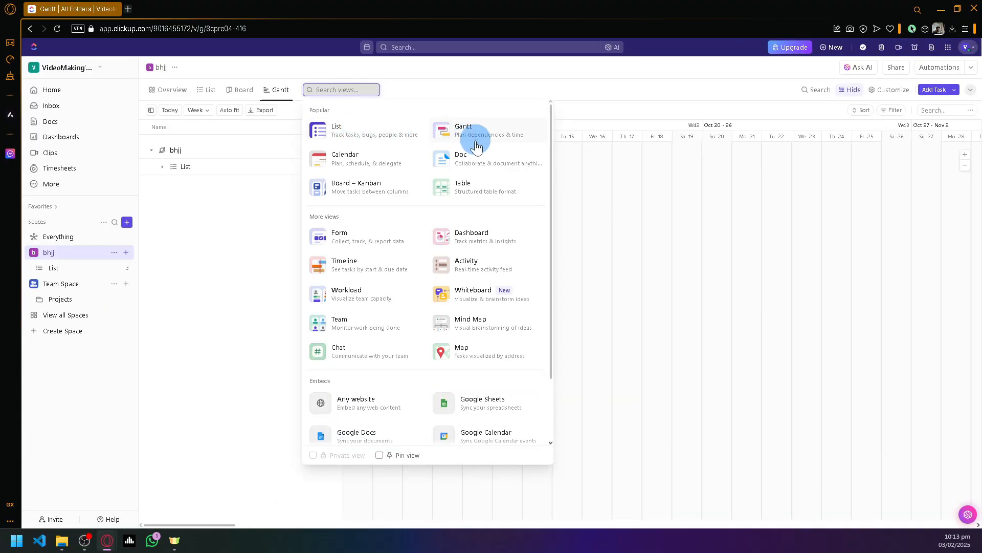
scroll(480, 135, up, 5)
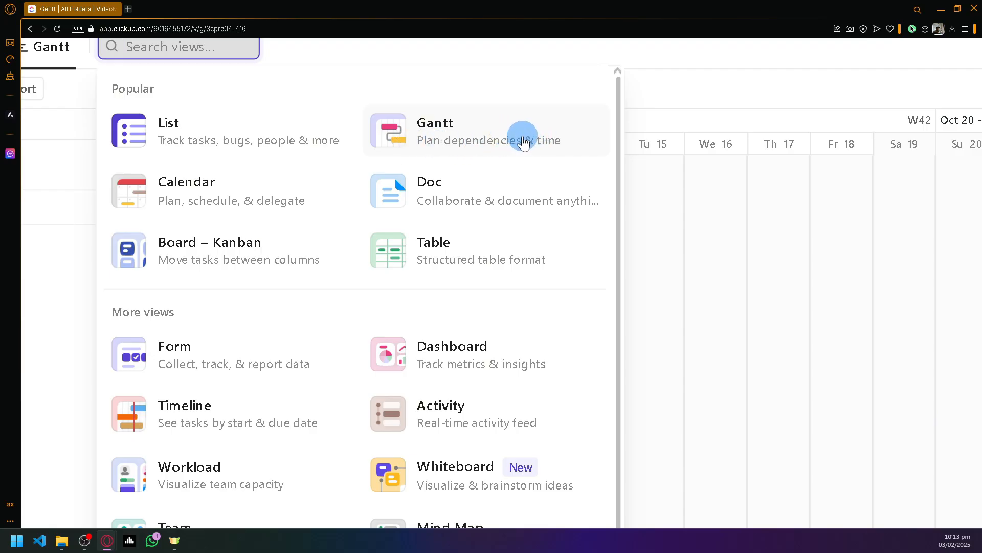
scroll(569, 145, down, 5)
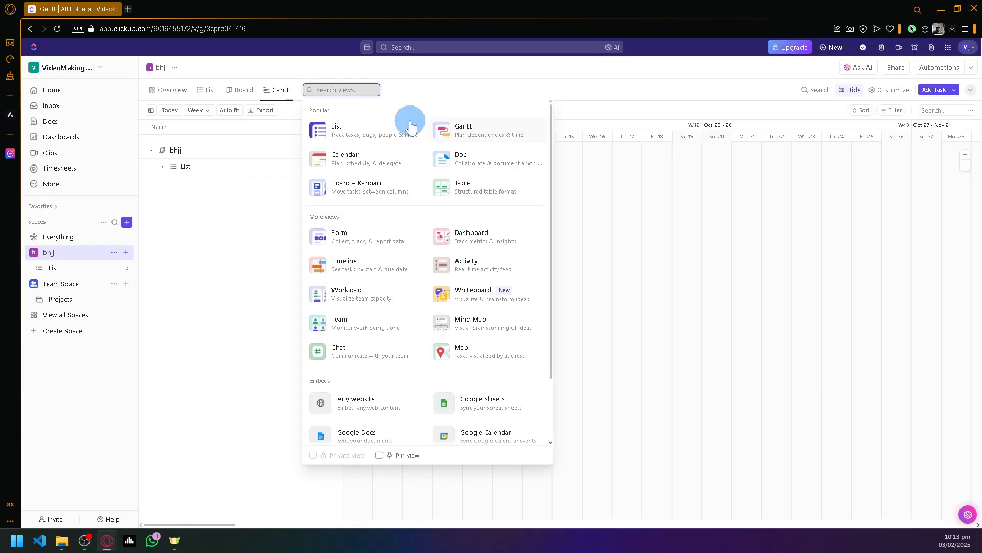
click(593, 117)
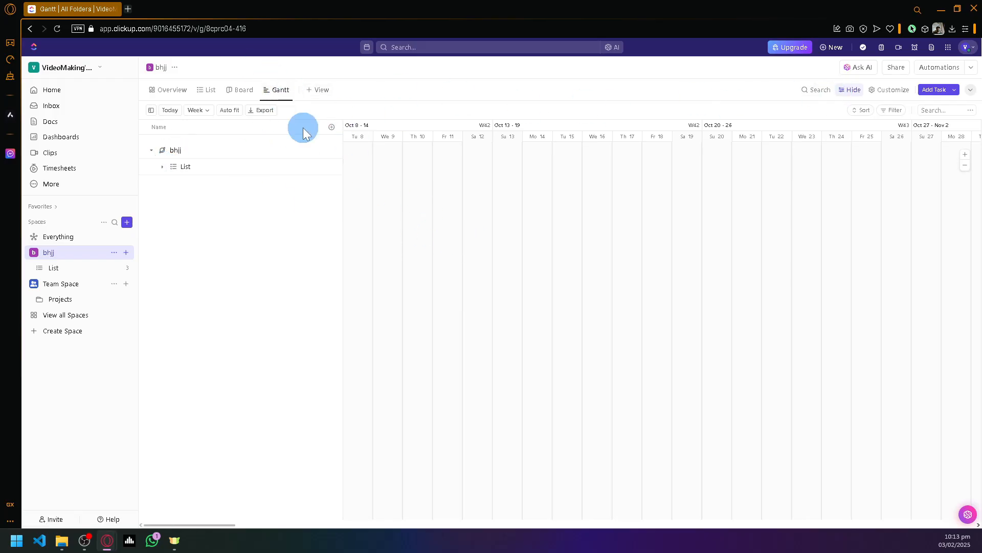
Look at the bhjj space's Overview and List views, reviewing the tasks in the To Do group
click(171, 90)
click(203, 95)
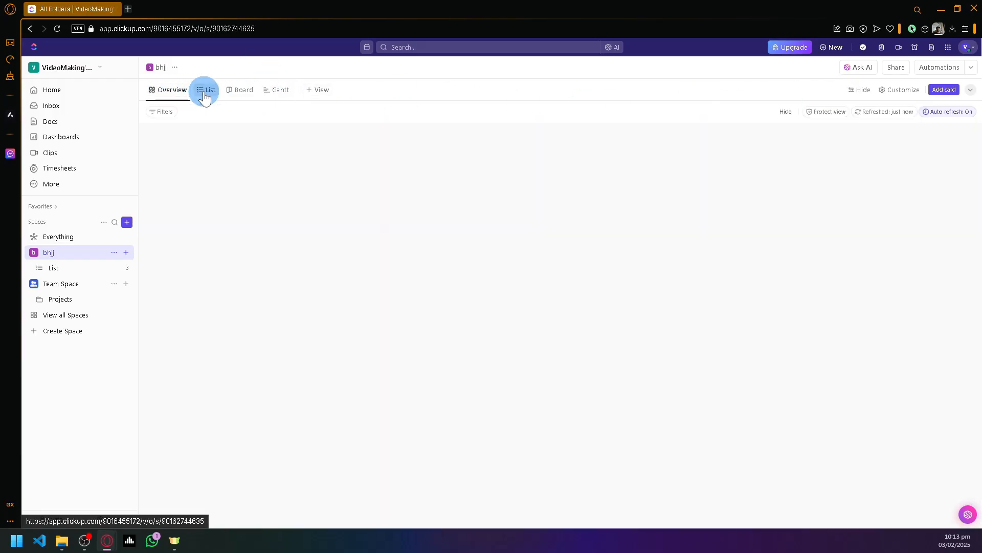
click(263, 214)
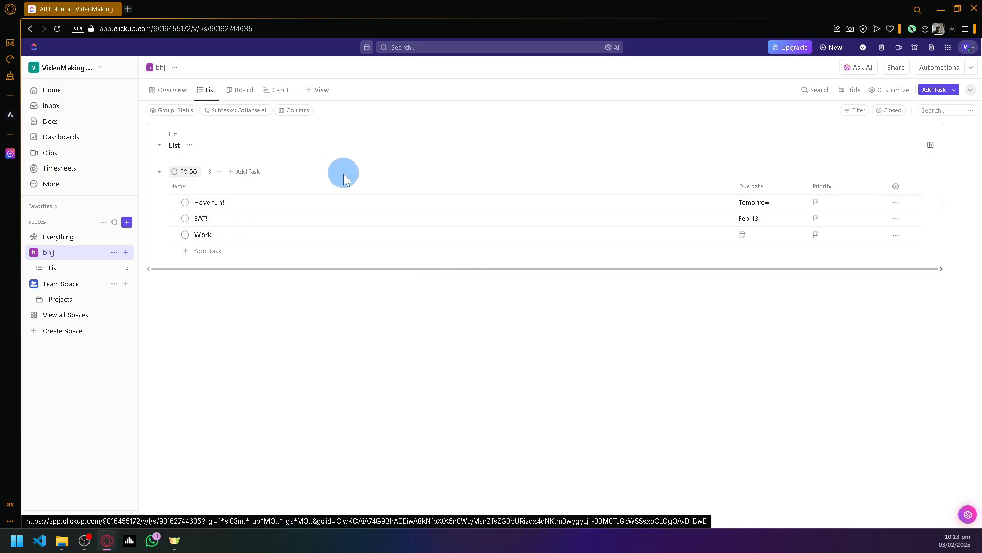
Return to the Gantt view and examine the List's bar on the February timeline at different time scales
click(266, 95)
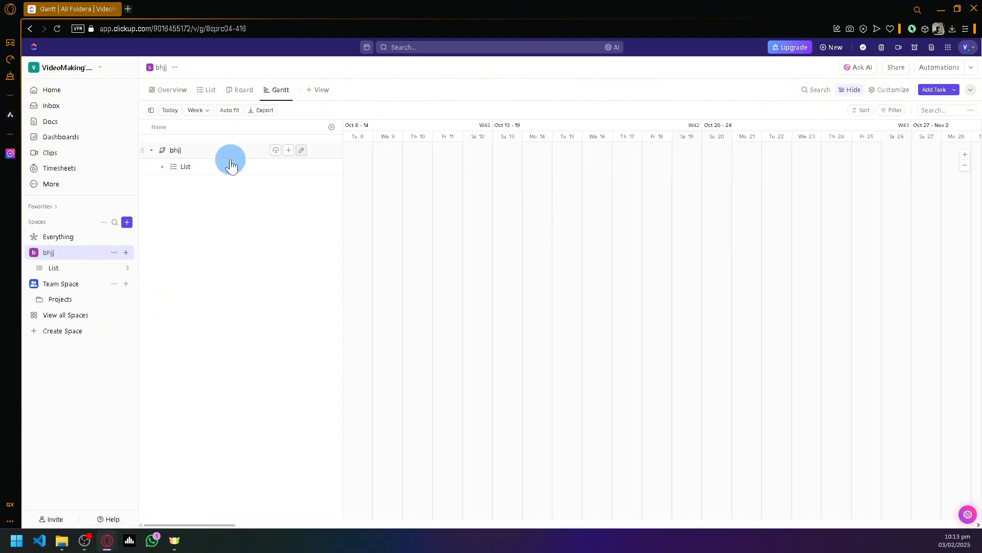
click(165, 173)
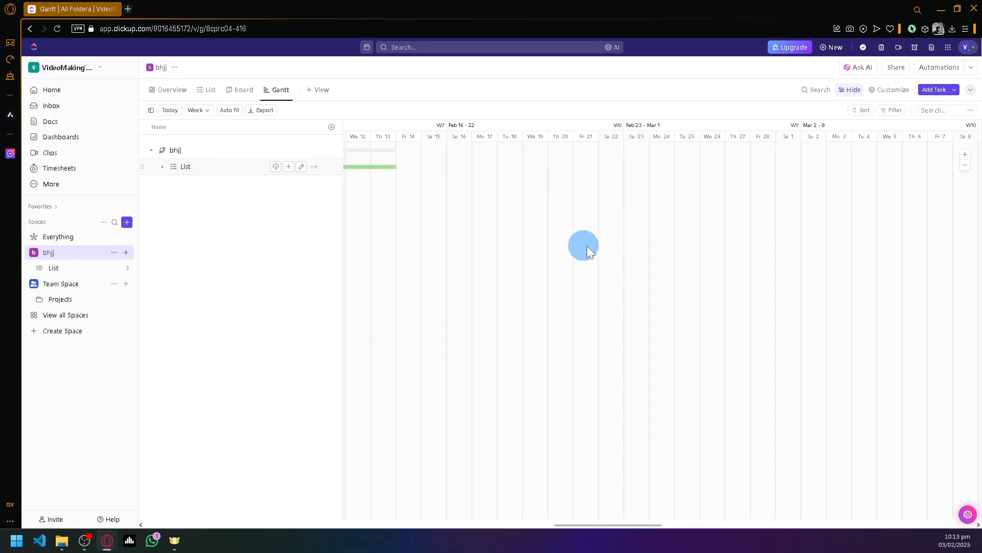
scroll(500, 226, left, 7)
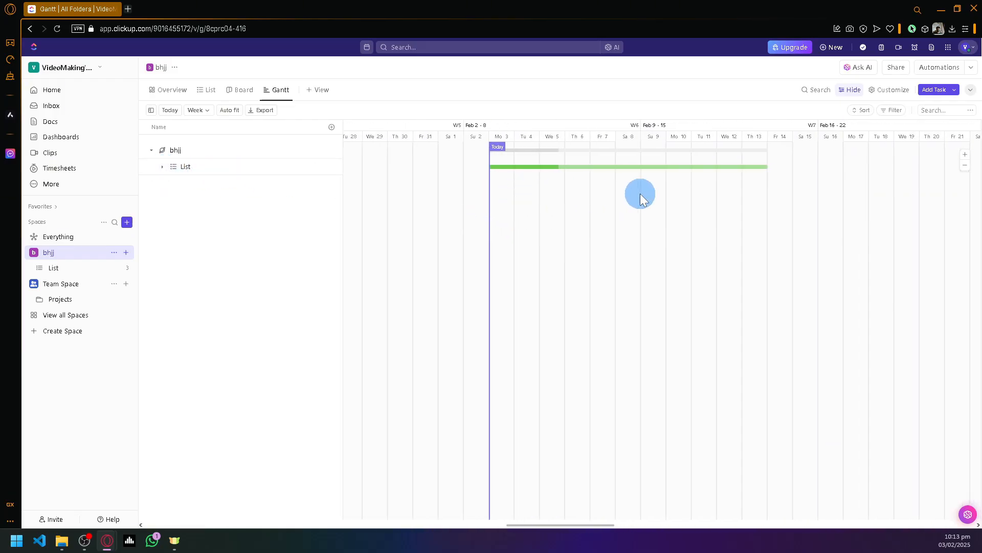
drag(640, 193, 505, 166)
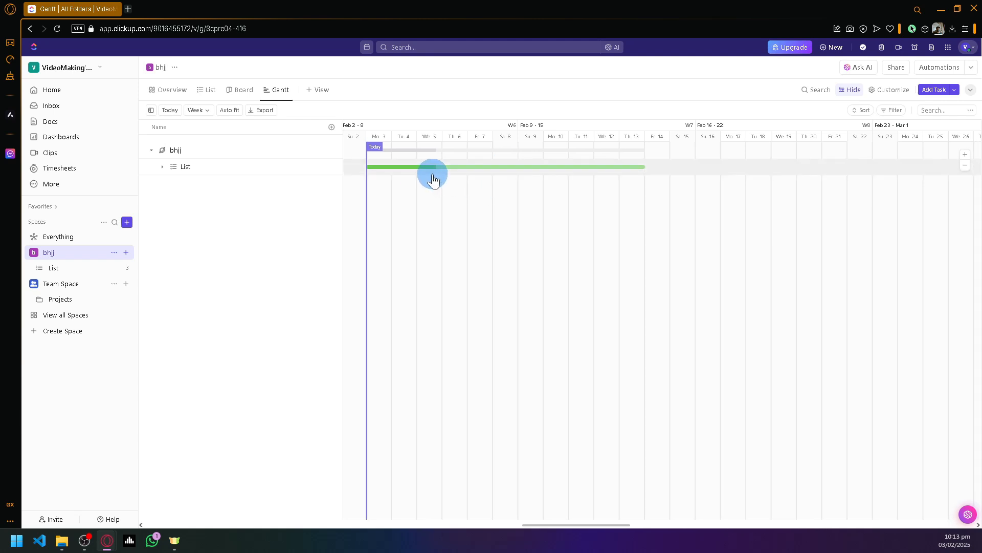
ctrl+scroll(435, 177, up, 2)
ctrl+scroll(437, 179, up, 2)
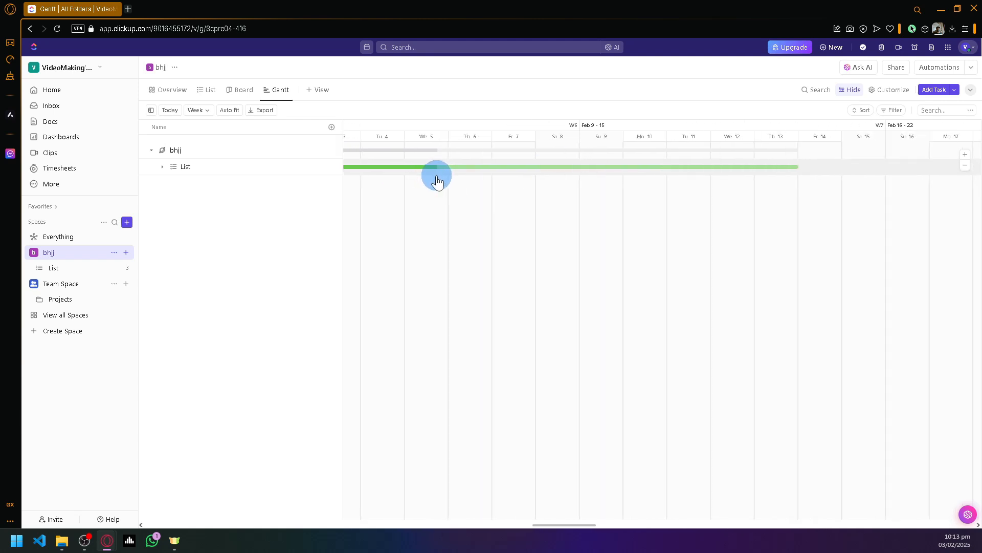
ctrl+scroll(433, 182, up, 3)
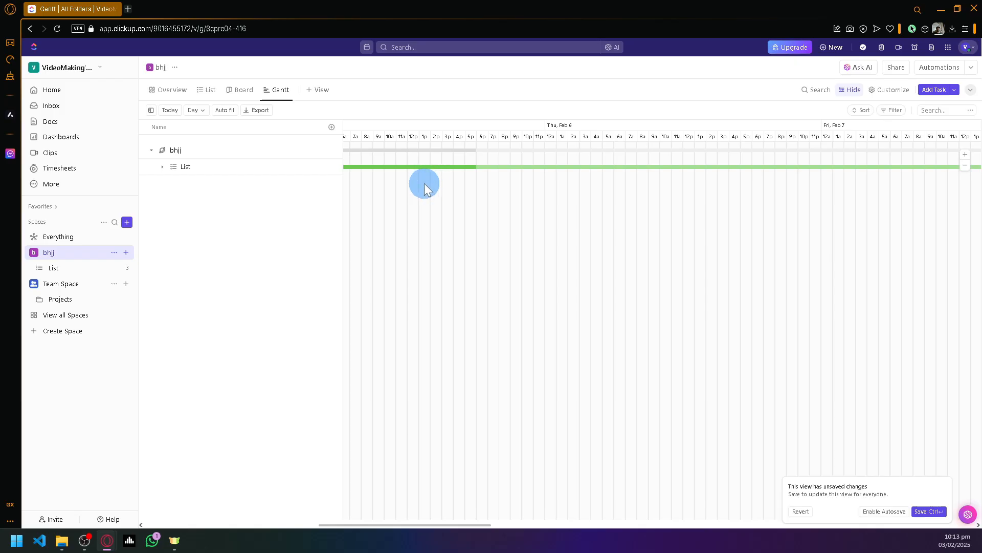
ctrl+scroll(424, 183, up, 3)
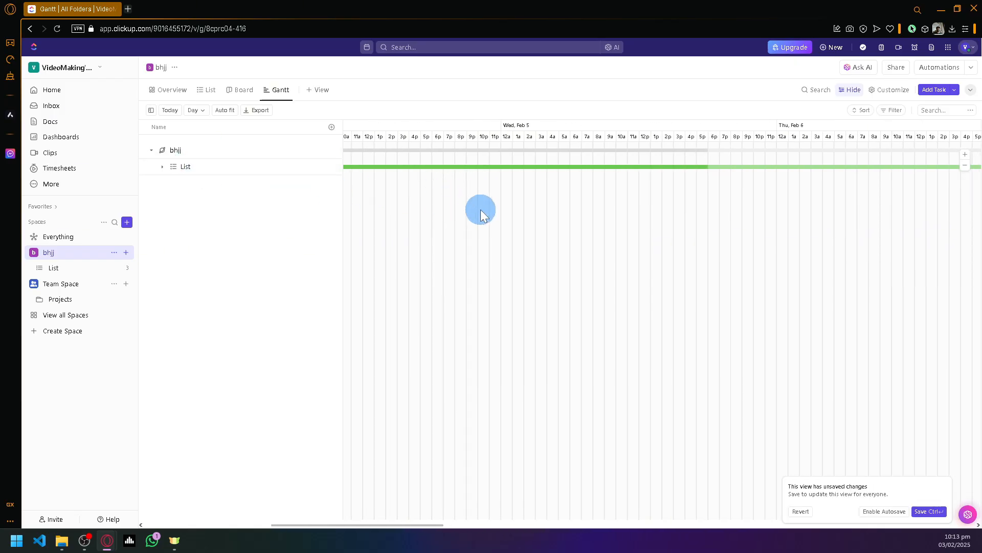
ctrl+scroll(478, 207, up, 2)
ctrl+scroll(476, 207, down, 5)
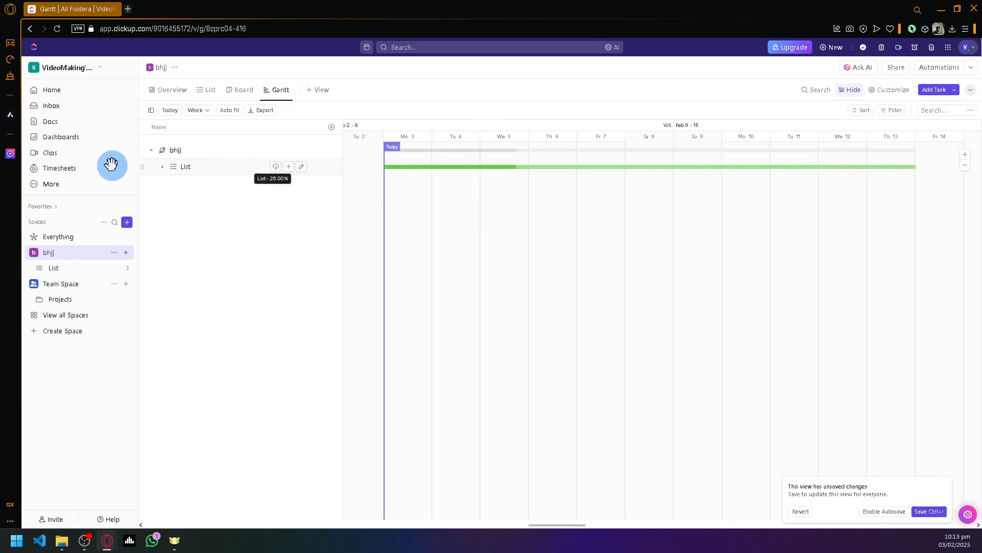
Expand the List in the Gantt chart and inspect its task bars at hourly and daily scale
click(169, 168)
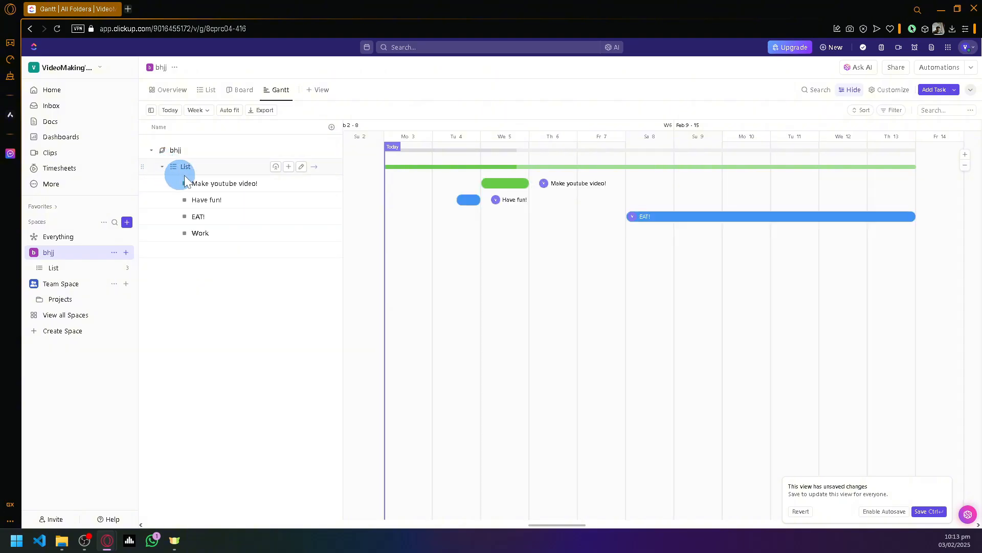
ctrl+scroll(600, 264, up, 3)
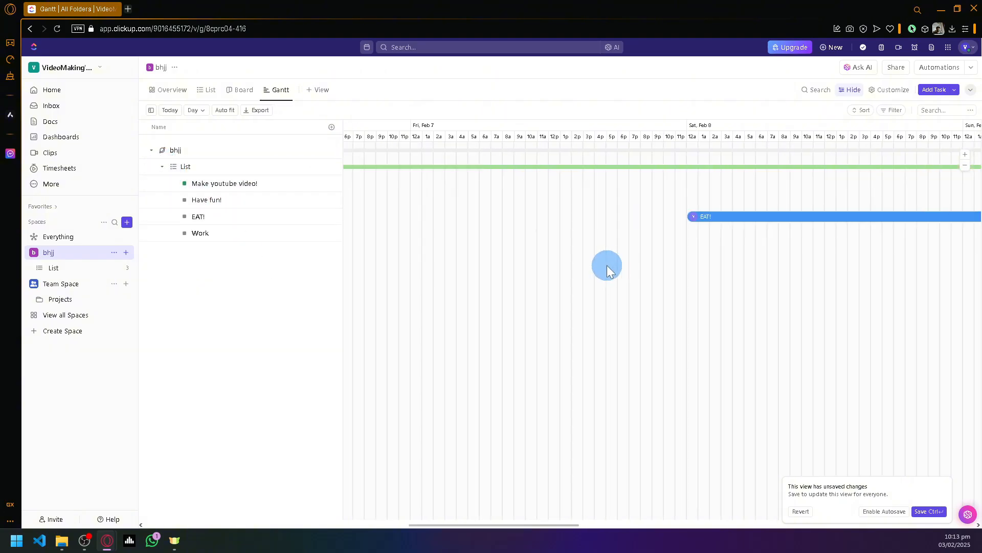
ctrl+scroll(551, 242, down, 5)
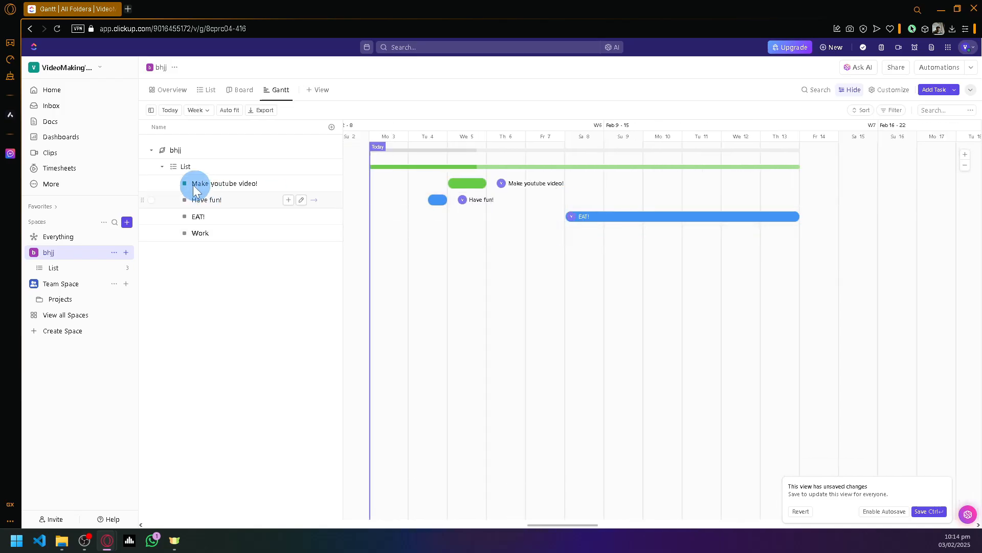
Collapse the List and the bhjj space in the Gantt chart, and expand both again down to the tasks
click(160, 168)
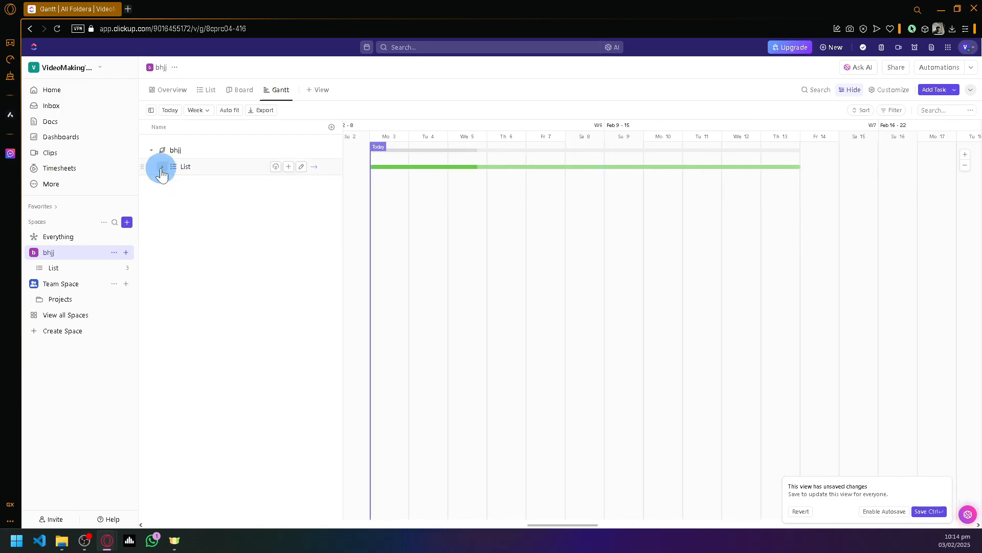
click(152, 150)
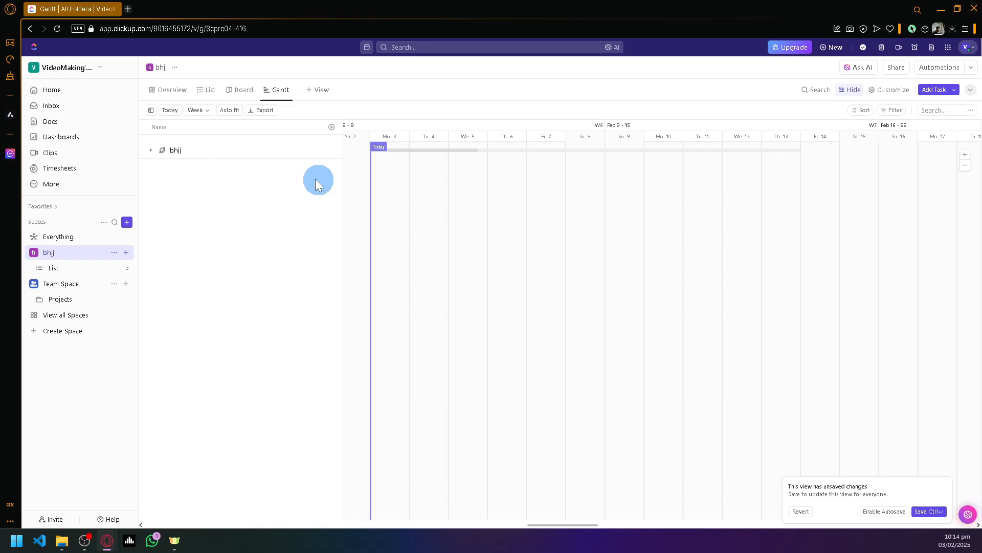
click(151, 150)
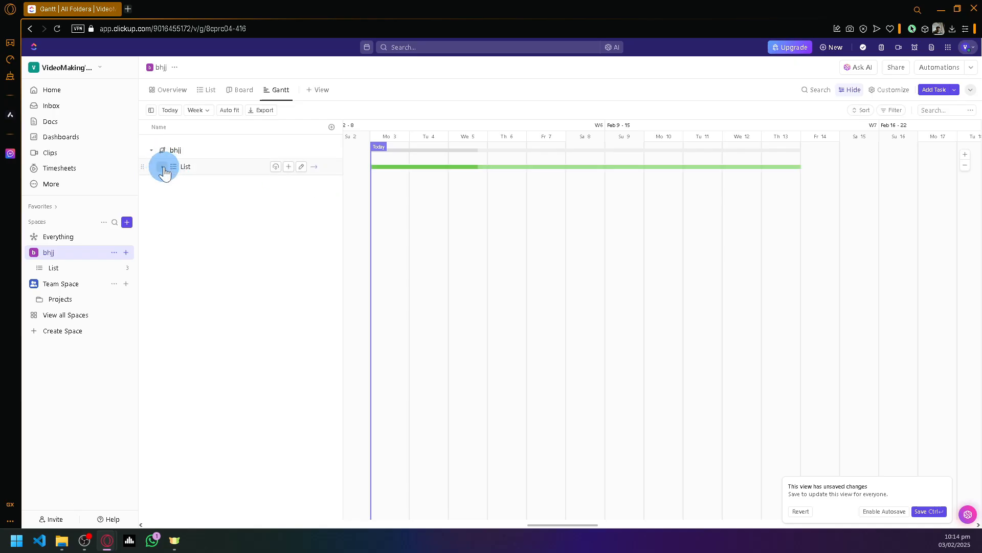
click(162, 167)
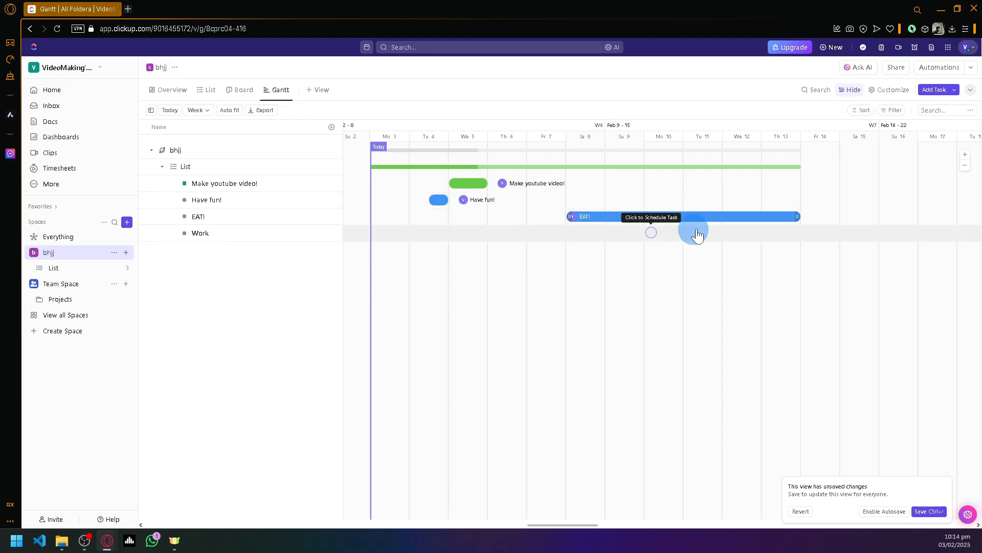
Open the "Make youtube video!" task from its Gantt bar, review its details and activity, and close it
click(465, 189)
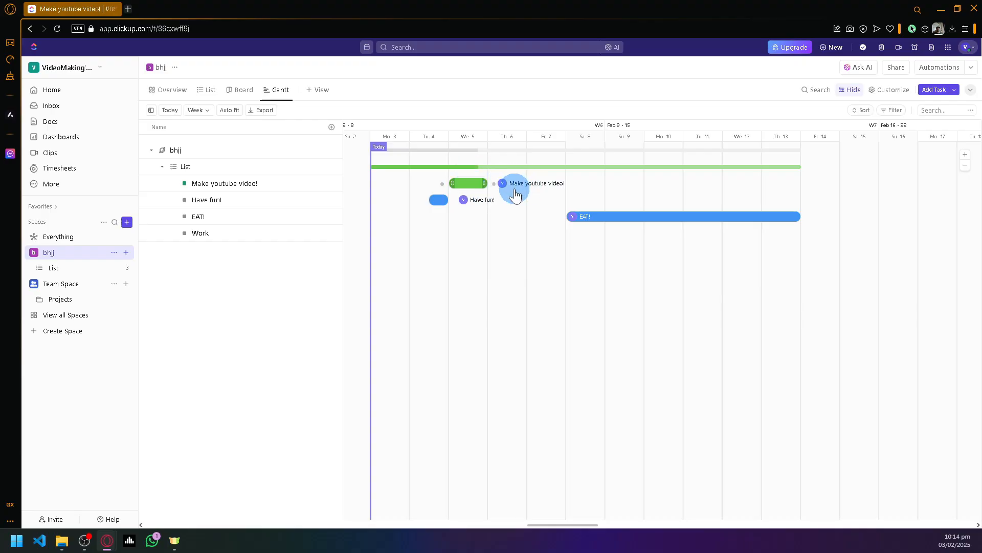
key(ctrl+plus)
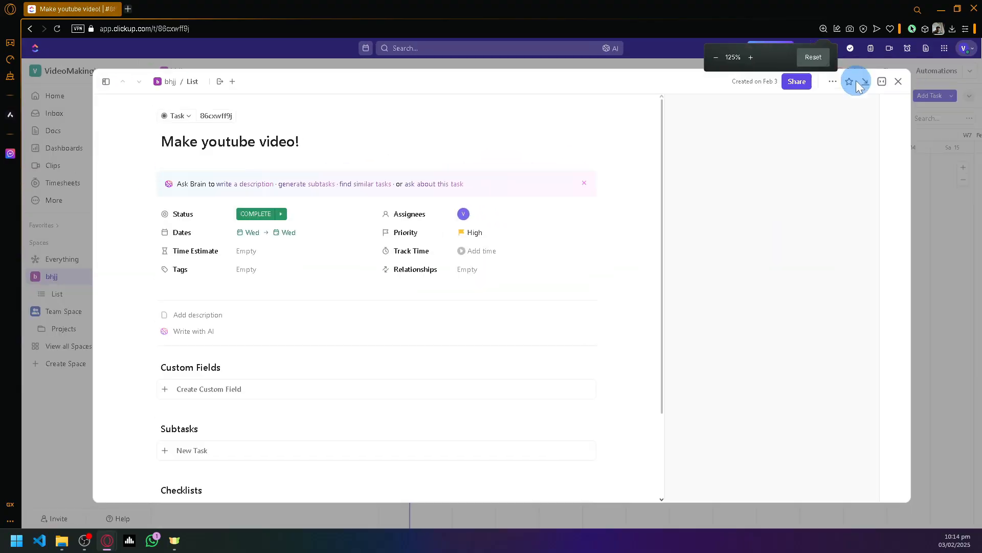
click(824, 31)
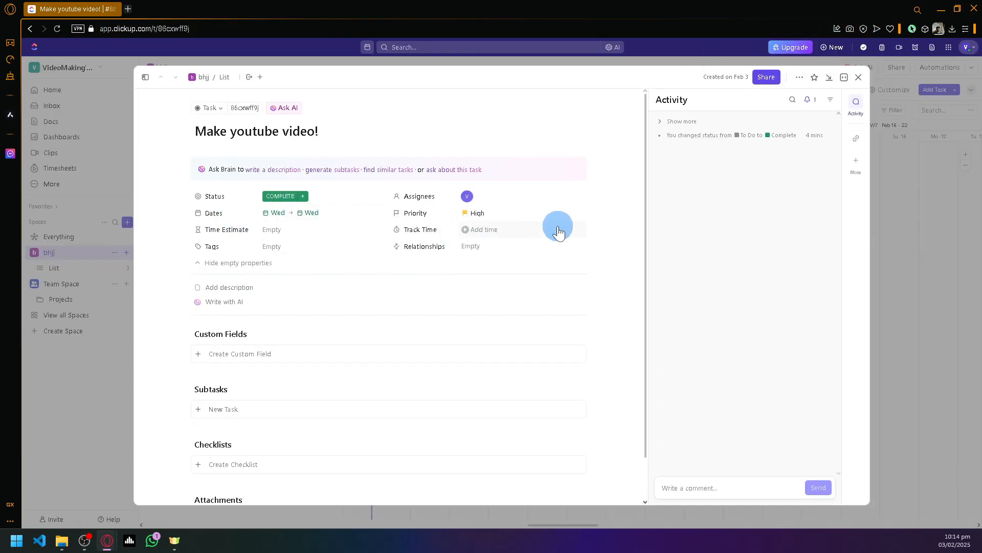
scroll(563, 297, down, 1)
scroll(584, 292, up, 1)
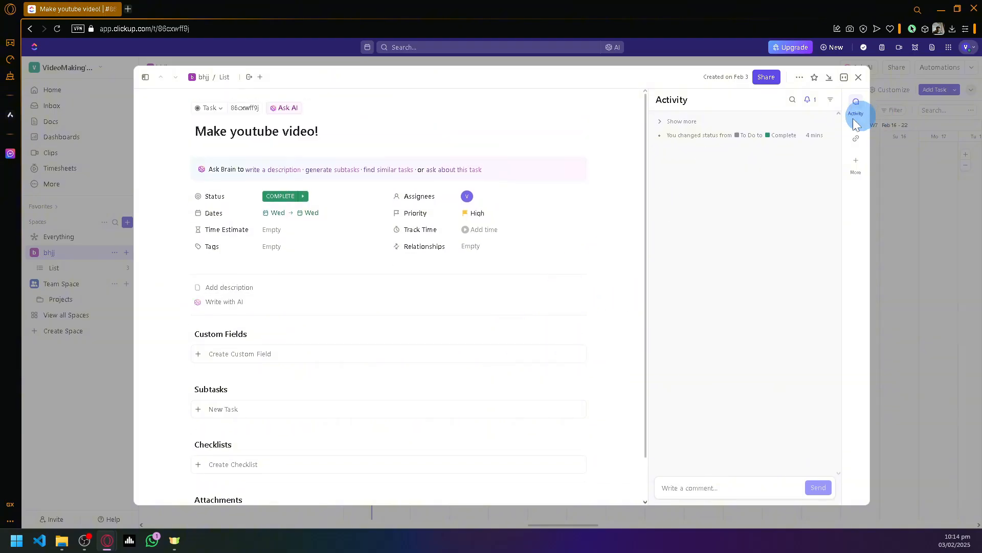
scroll(468, 163, down, 1)
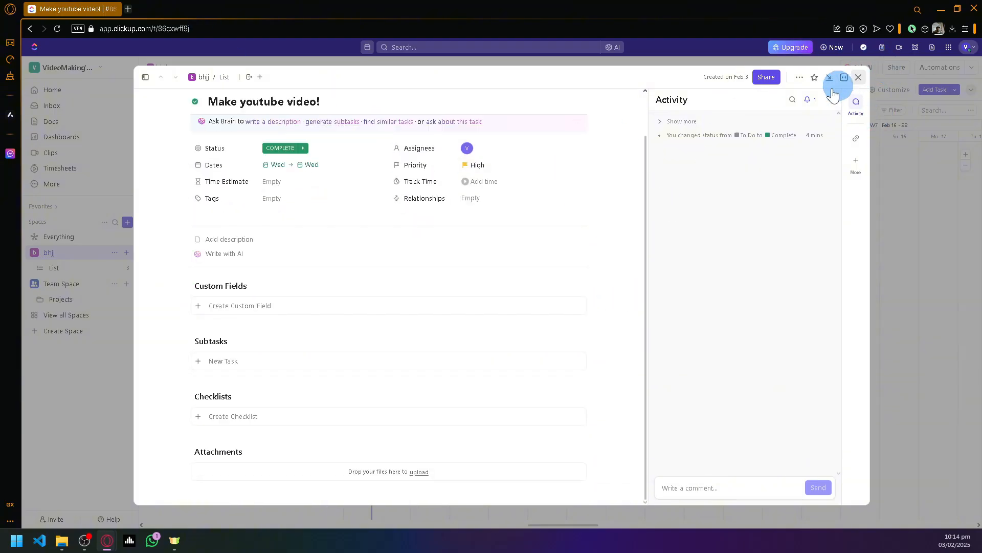
click(858, 80)
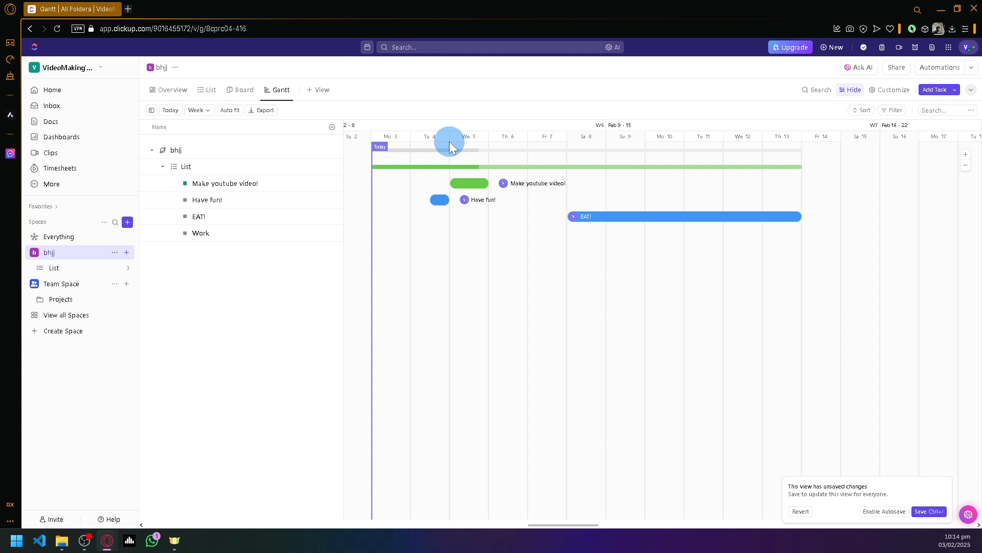
Switch the Gantt chart's time period to Day and back to Week
click(206, 113)
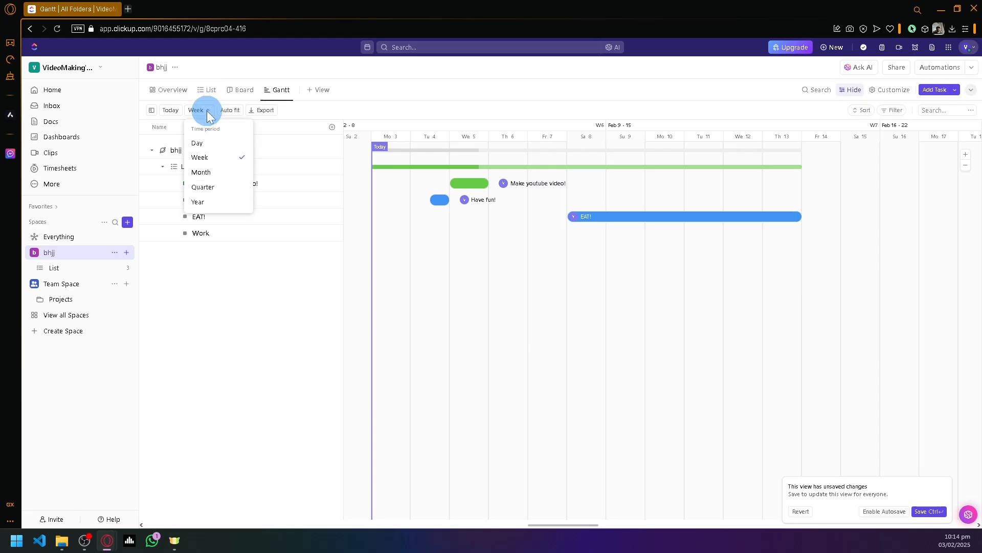
click(211, 143)
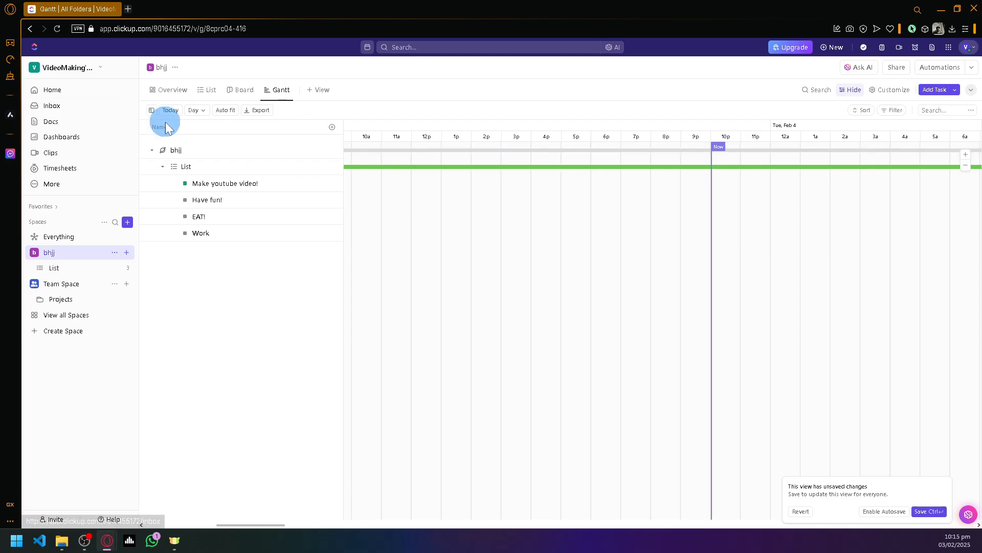
click(194, 111)
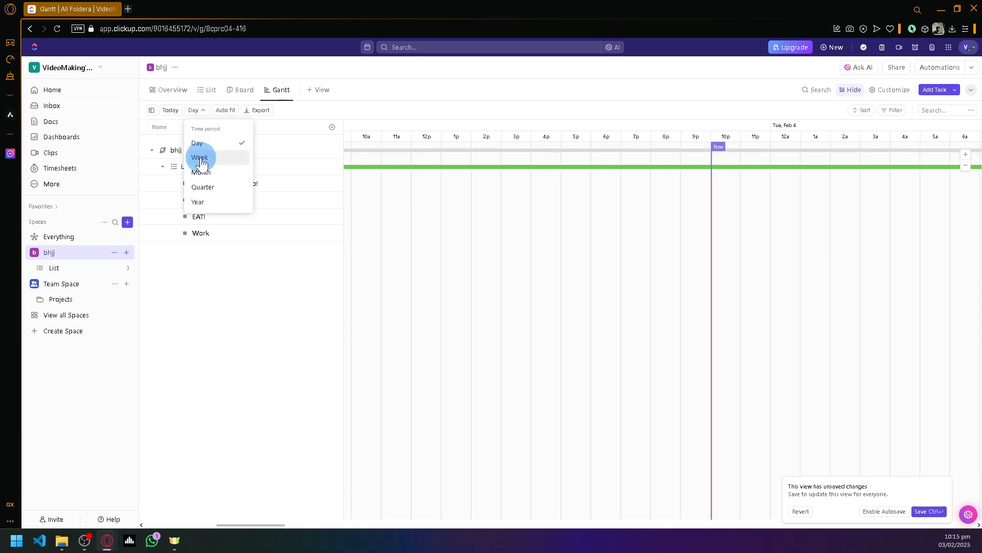
click(200, 158)
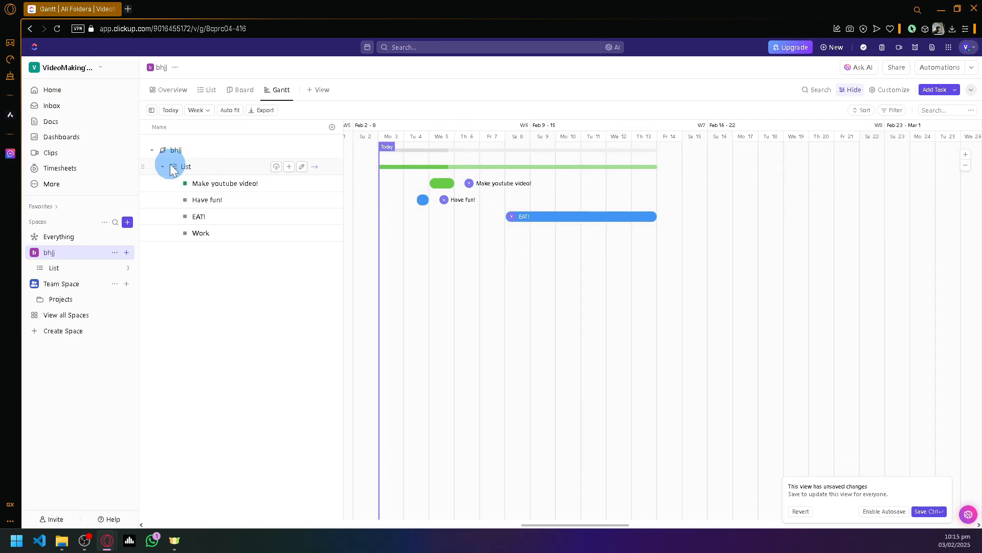
Switch the Gantt chart's time period to Month, Quarter and Year in turn, and set it back to Month
click(198, 110)
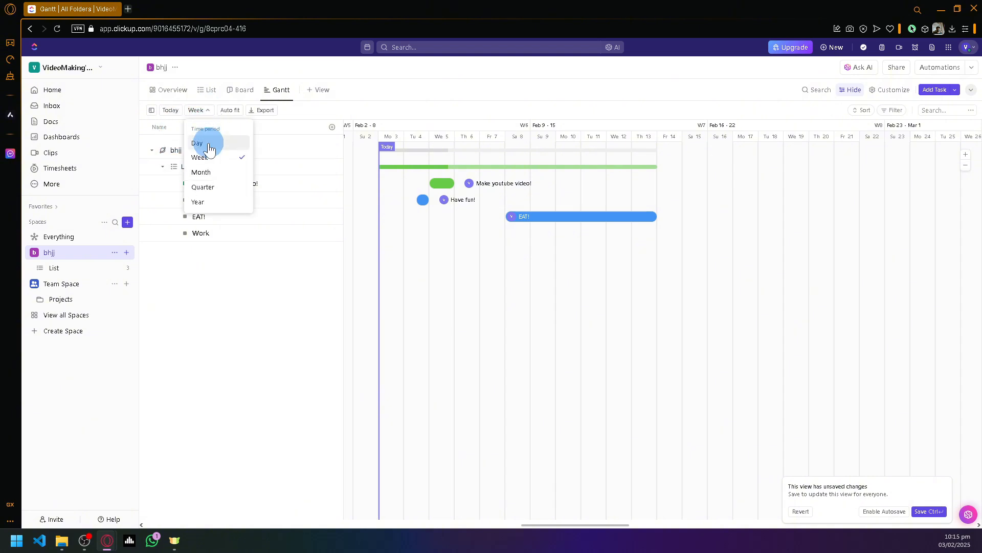
click(213, 173)
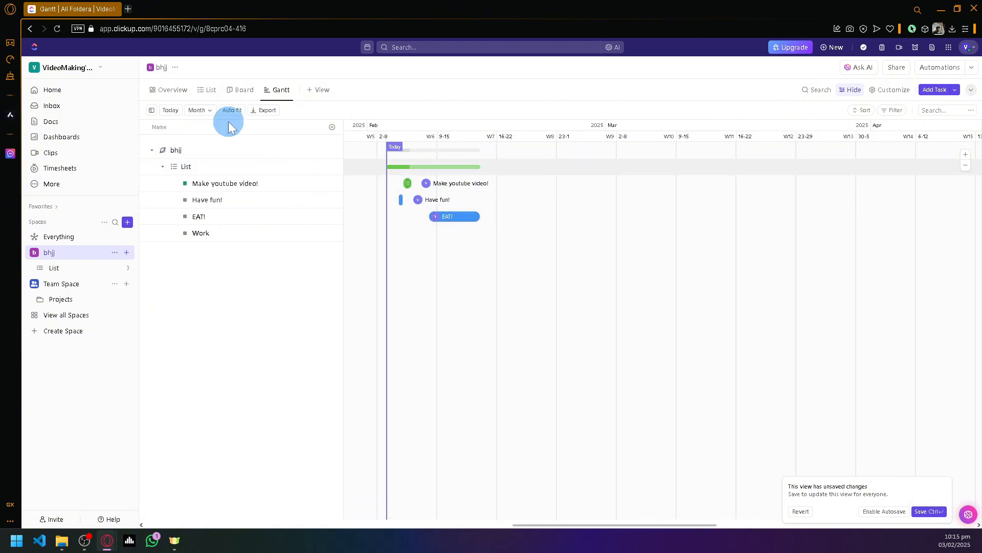
click(210, 110)
click(222, 189)
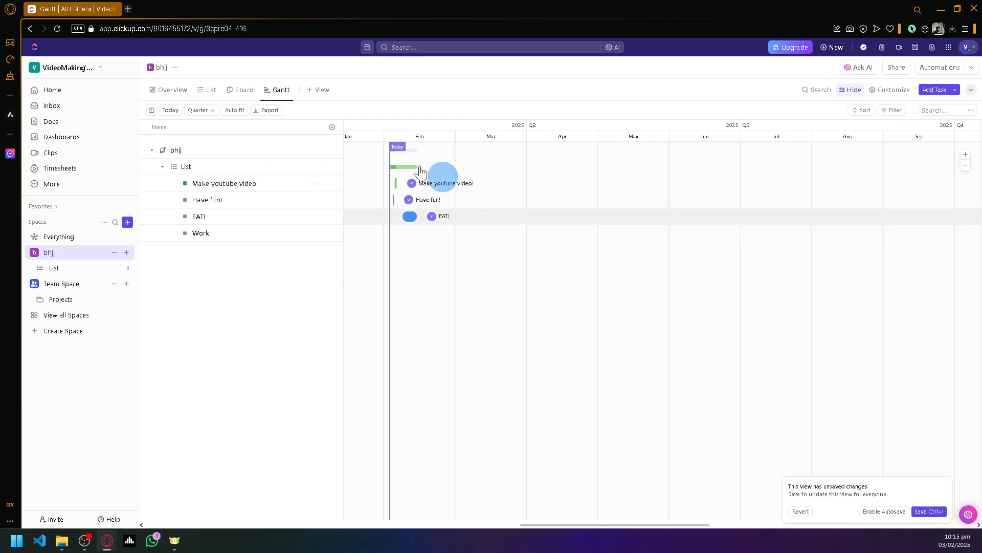
click(203, 109)
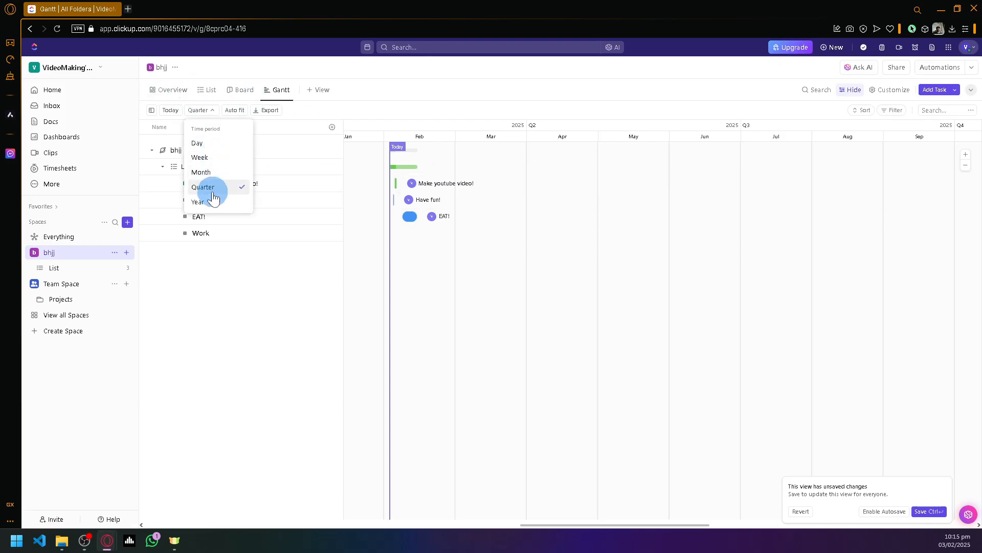
click(214, 202)
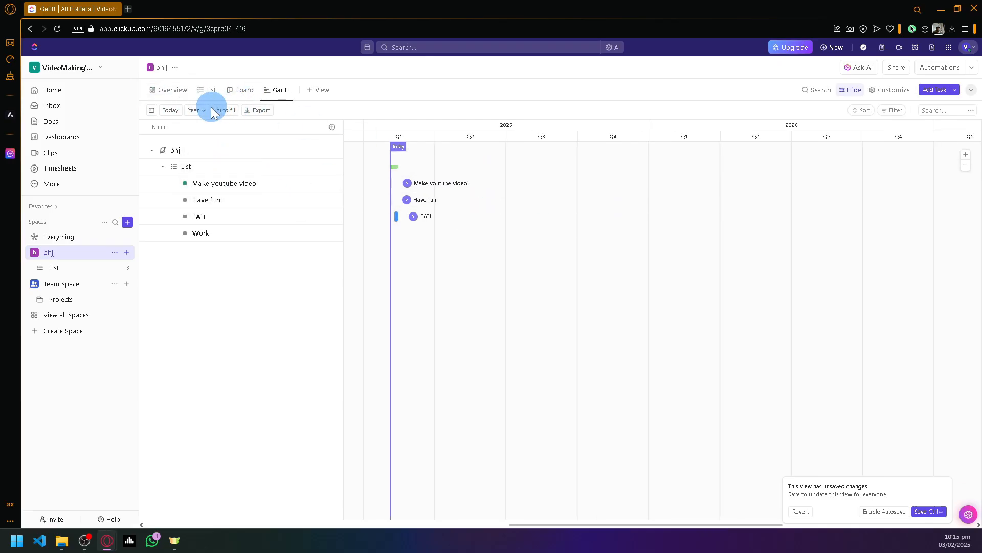
click(193, 110)
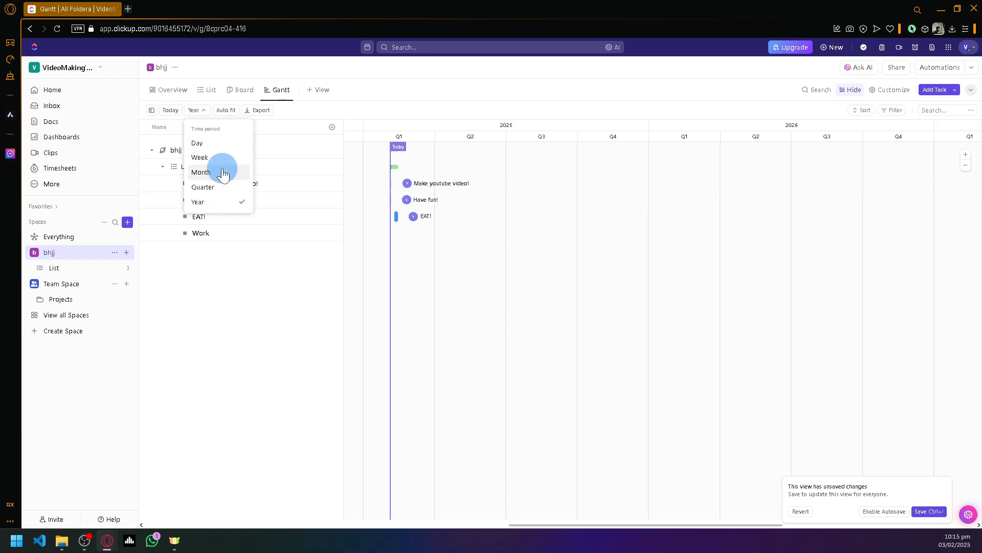
click(223, 174)
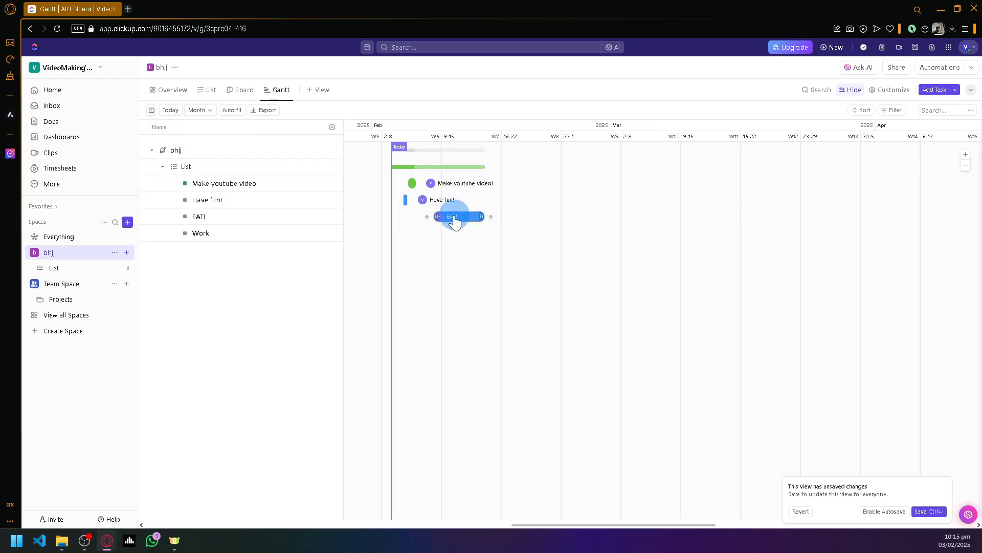
Lengthen the "Have fun!" task's bar on the timeline and move it to span Feb 25 to Mar 20
mouse_move(454, 220)
mouse_down()
mouse_move(473, 214)
mouse_move(462, 215)
mouse_move(448, 185)
mouse_move(439, 189)
mouse_move(448, 192)
mouse_move(443, 212)
mouse_up()
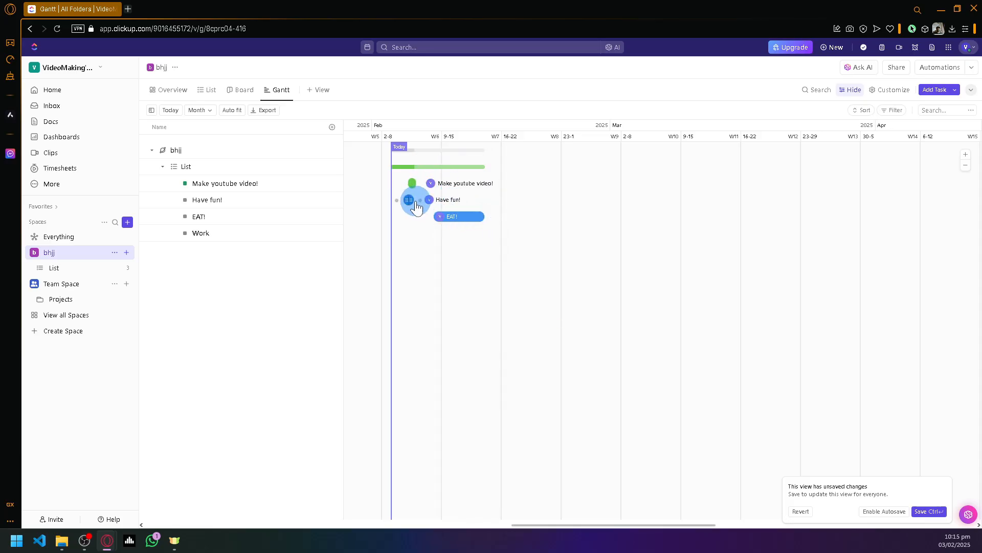
drag(426, 204, 414, 203)
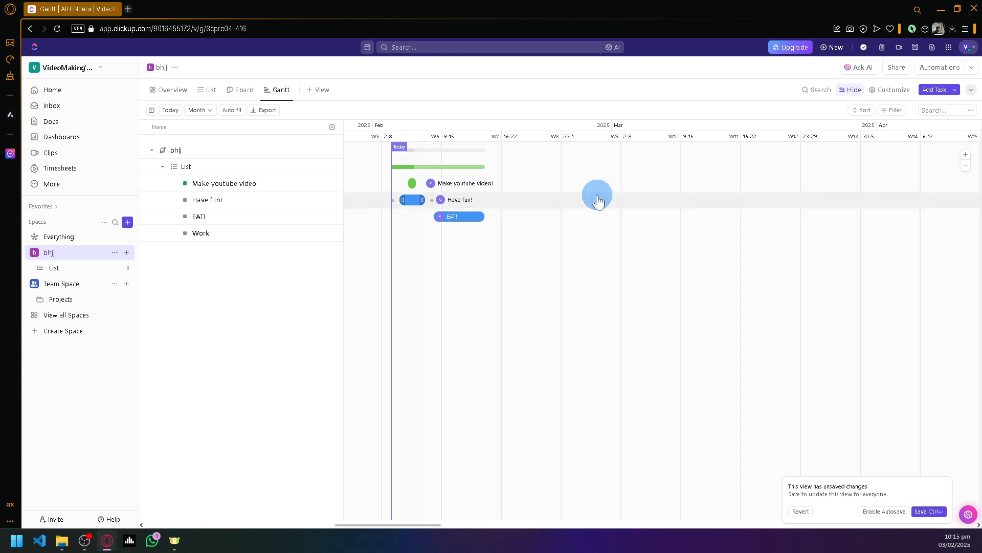
drag(597, 201, 605, 199)
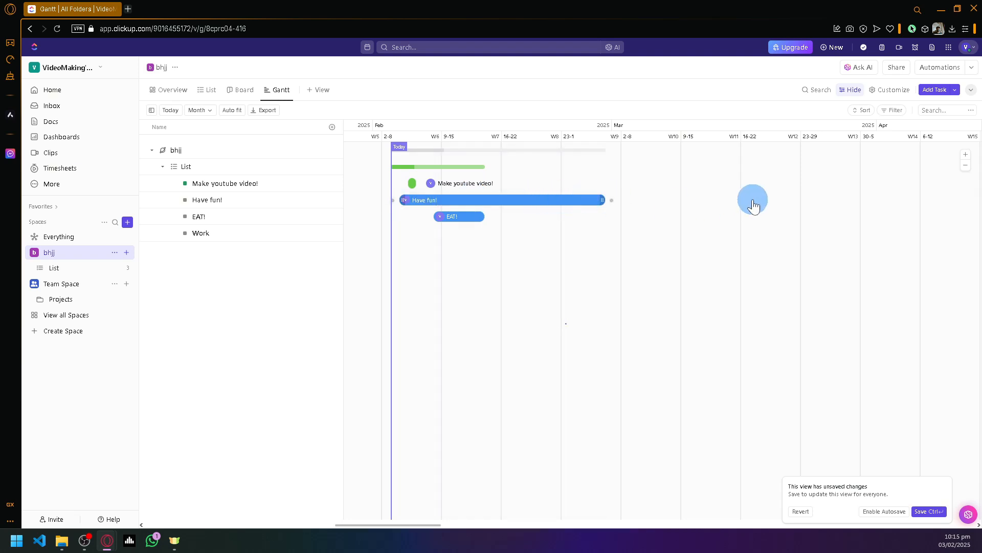
drag(635, 202, 723, 202)
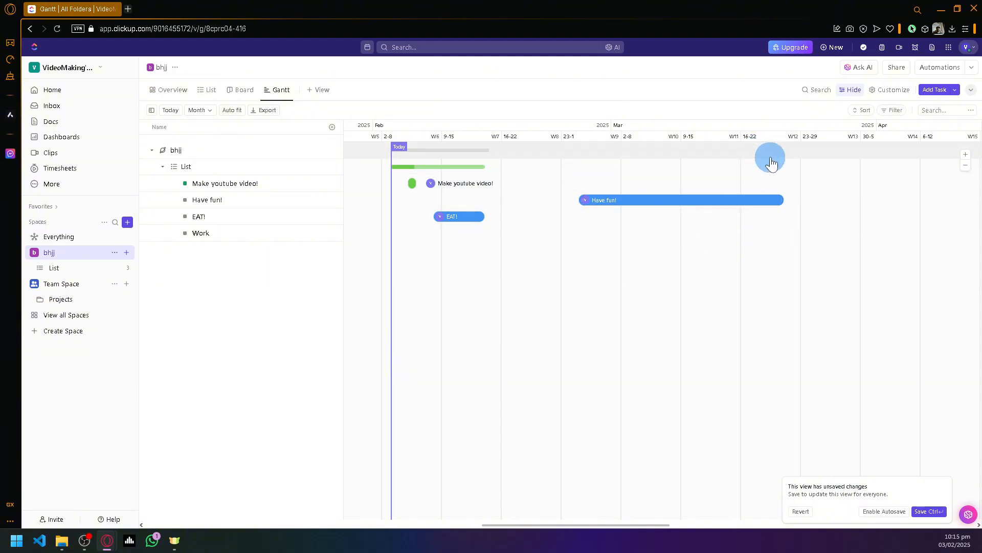
Inspect the rescheduled "Have fun!" bar at daily, weekly and monthly scale, including the Week time period
scroll(765, 158, down, 3)
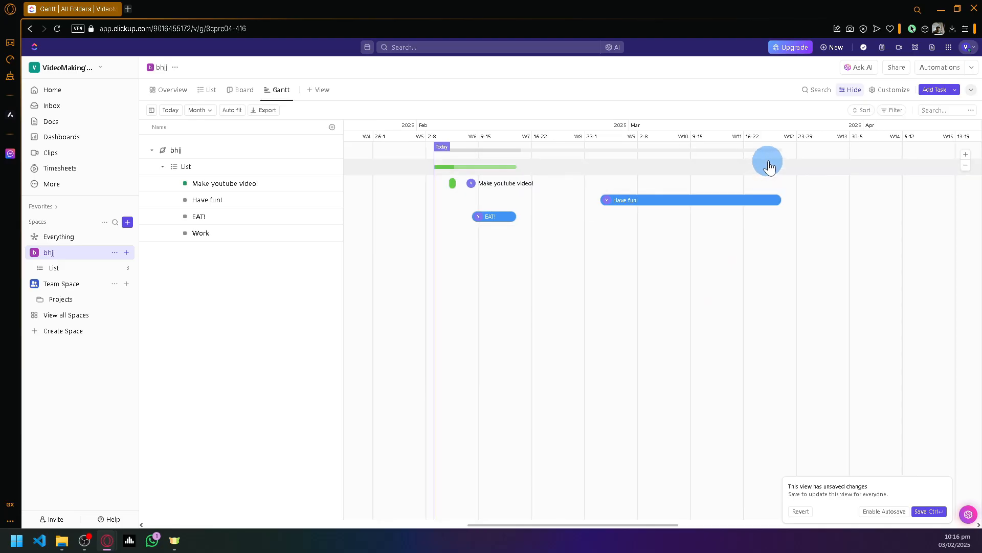
scroll(773, 166, up, 3)
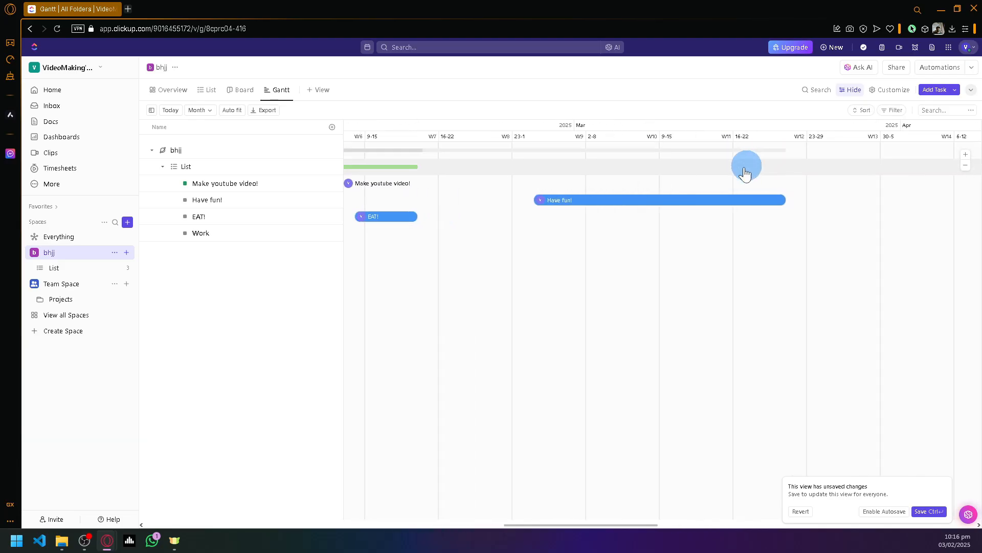
scroll(614, 204, up, 5)
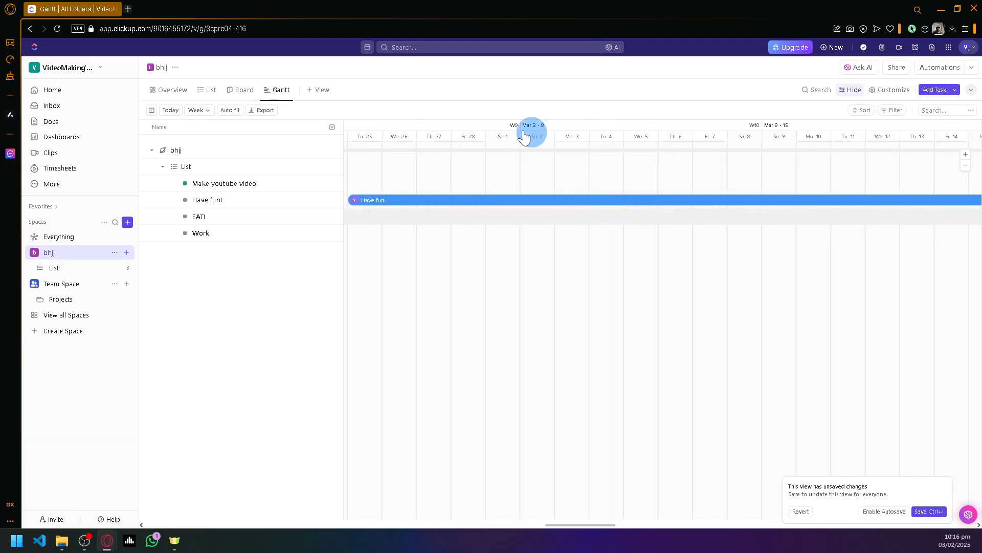
click(215, 113)
click(208, 160)
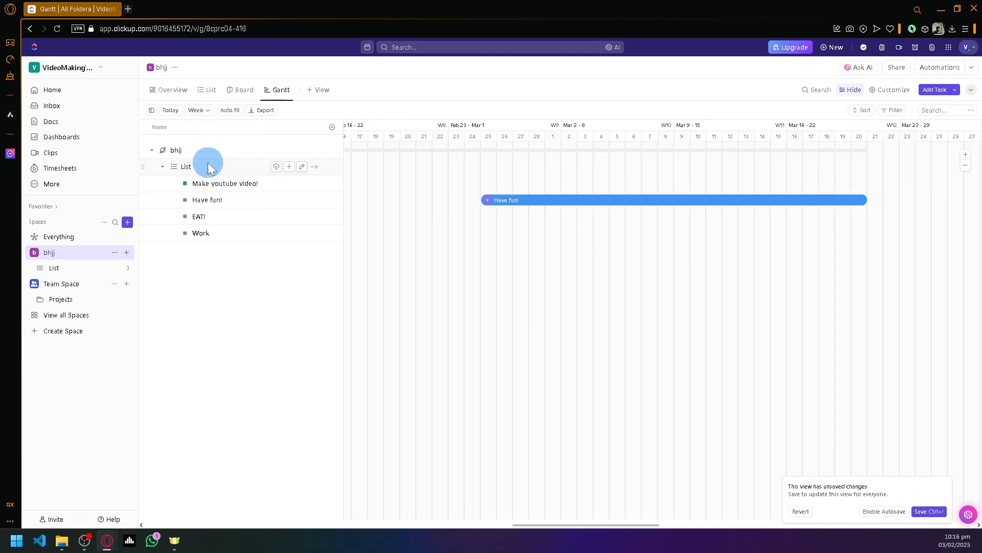
scroll(546, 204, up, 3)
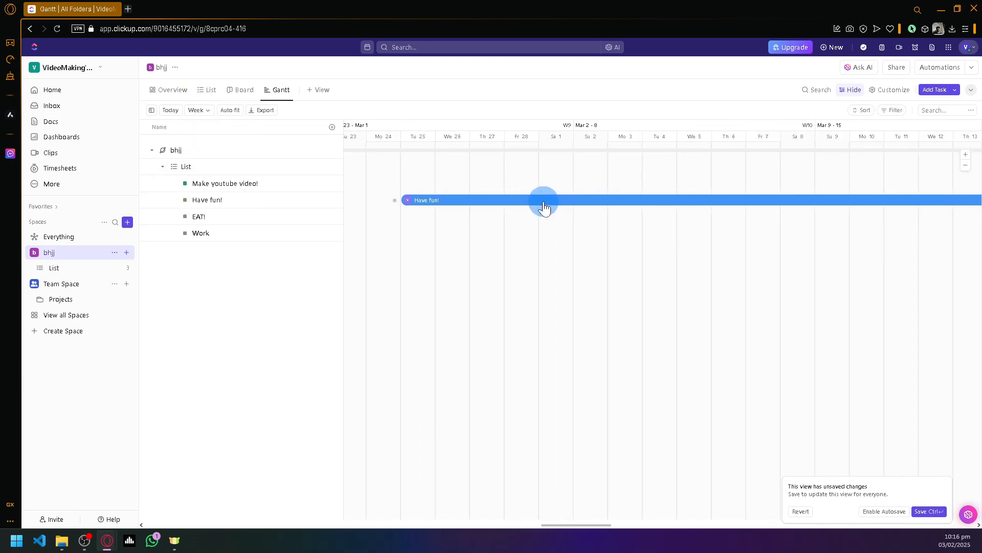
scroll(544, 204, up, 2)
scroll(545, 200, down, 2)
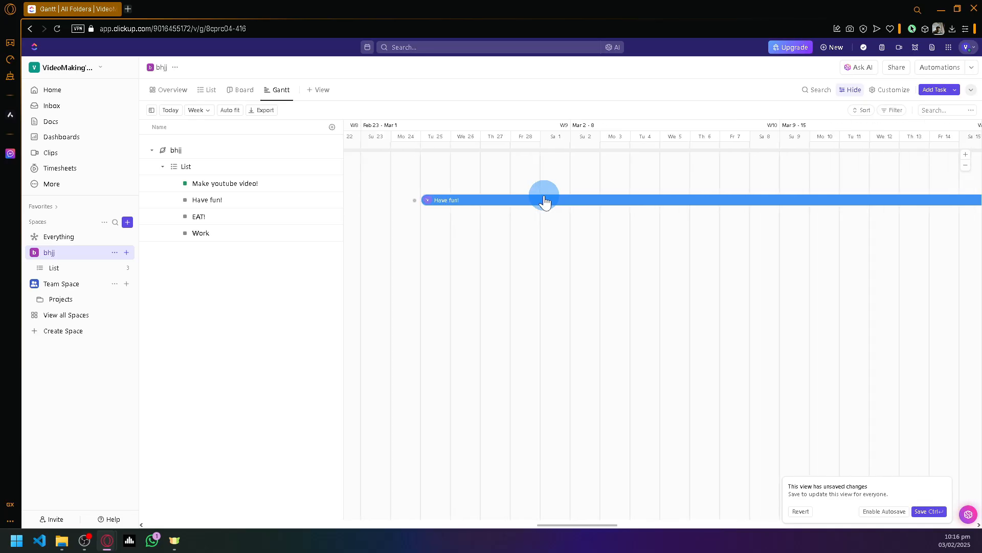
scroll(545, 201, down, 2)
scroll(546, 221, down, 2)
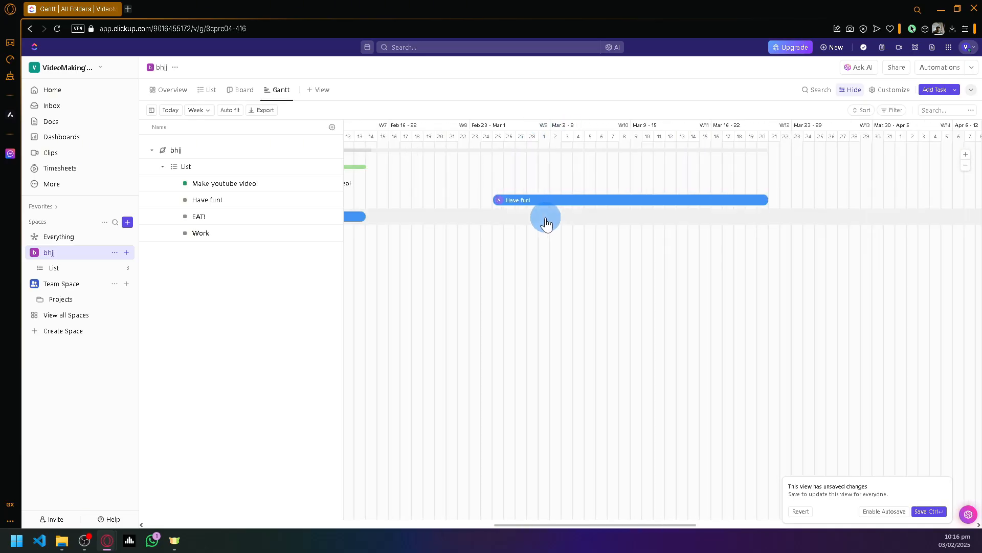
scroll(546, 220, down, 3)
scroll(418, 187, down, 2)
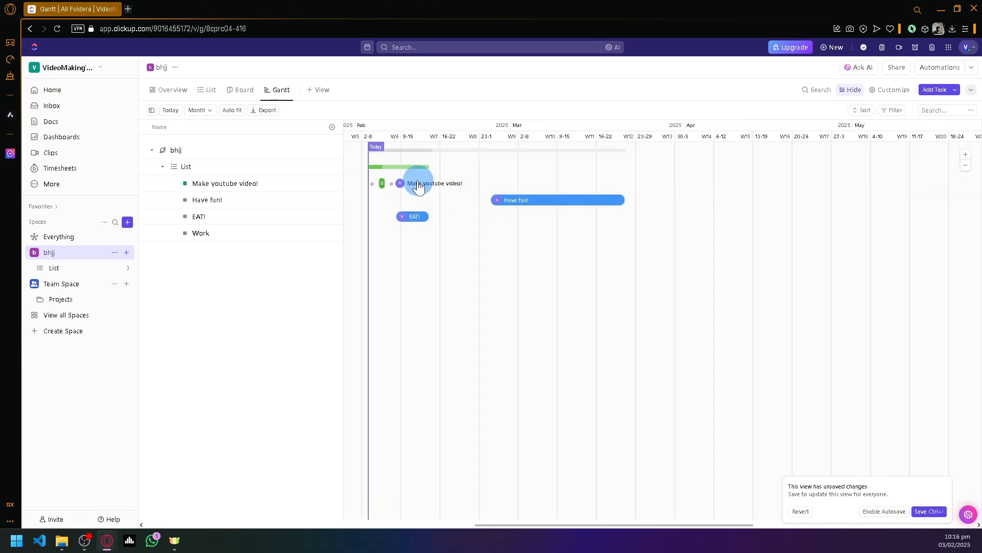
Open the "Have fun!" task from the task list, review its dates and details, and close it
click(198, 203)
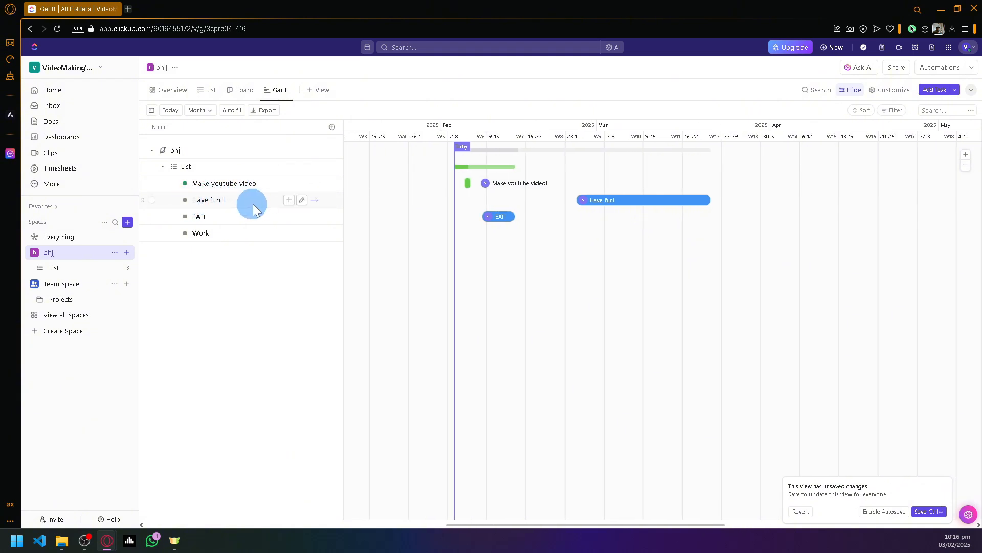
click(195, 205)
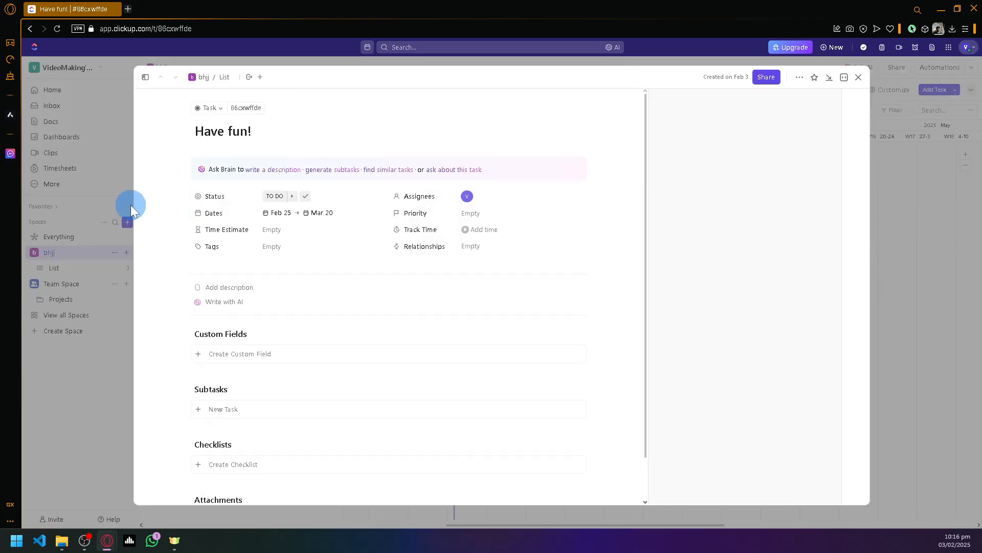
click(858, 77)
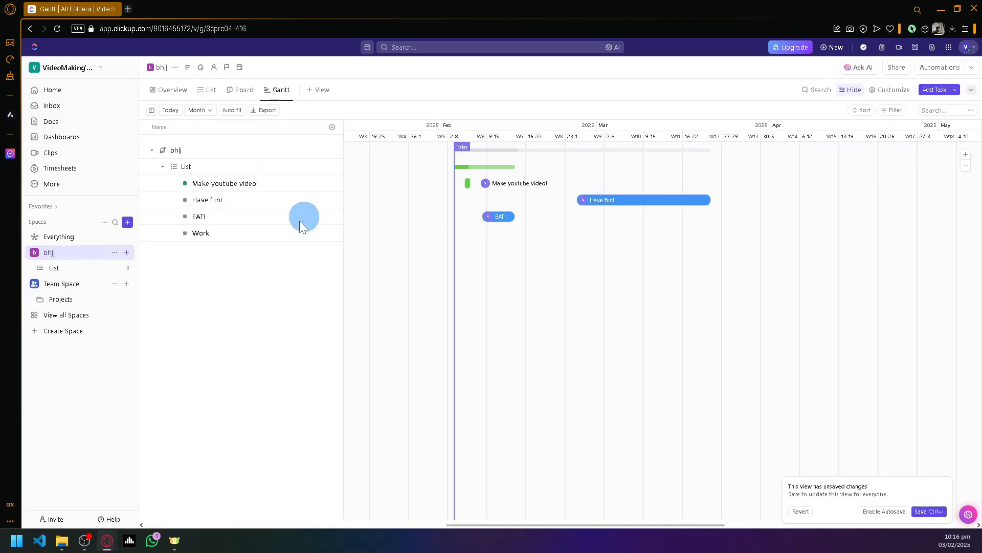
Set the "EAT!" task's status to In Progress, and view the Work task's status options without choosing one
click(186, 219)
click(218, 300)
click(500, 221)
click(185, 234)
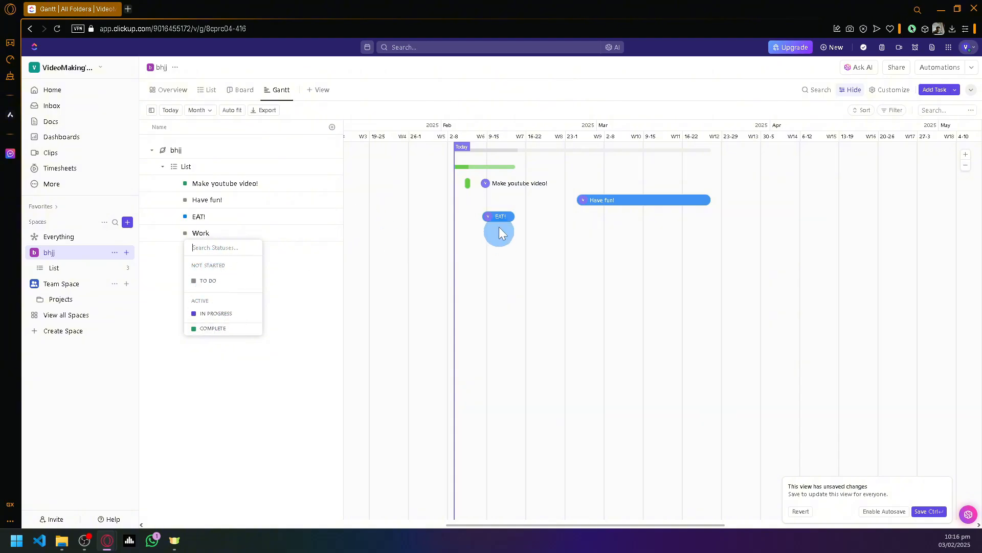
click(304, 281)
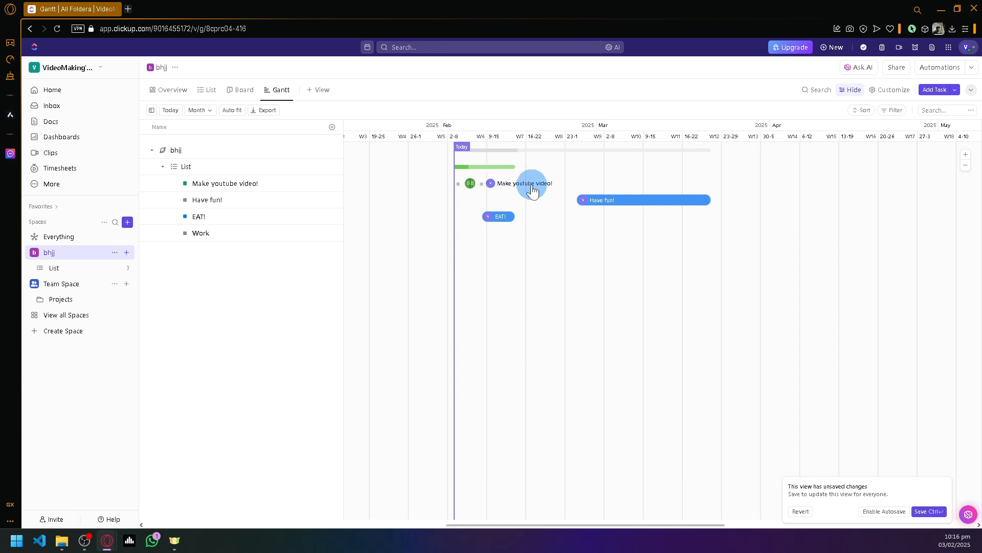
Auto-fit the Gantt timeline to the tasks and narrow the task name column
click(229, 111)
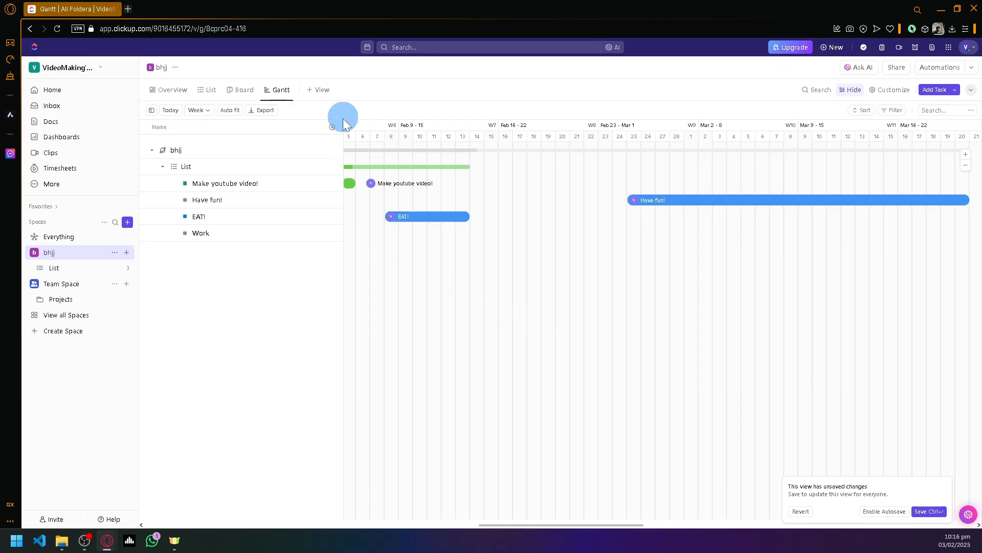
drag(345, 134, 275, 154)
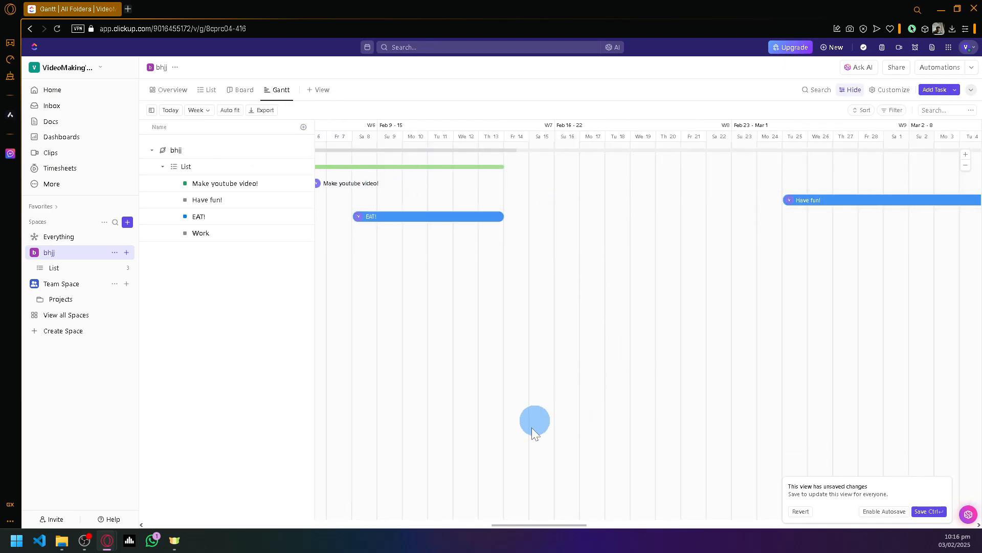
mouse_move(508, 526)
mouse_down()
mouse_move(478, 525)
mouse_move(500, 522)
mouse_up()
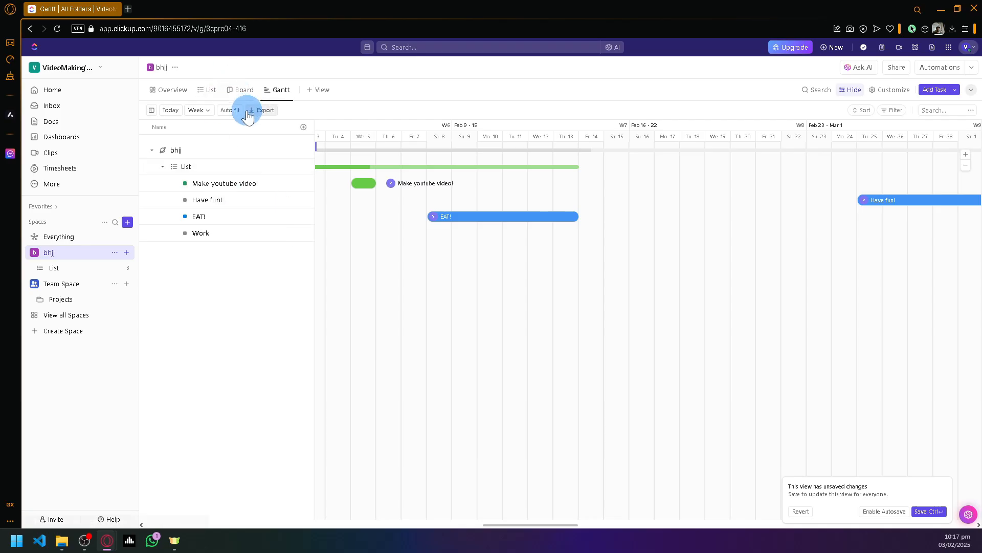
Open the "Make youtube video!" task from its bar, check its assignee and other details, and close it
click(375, 189)
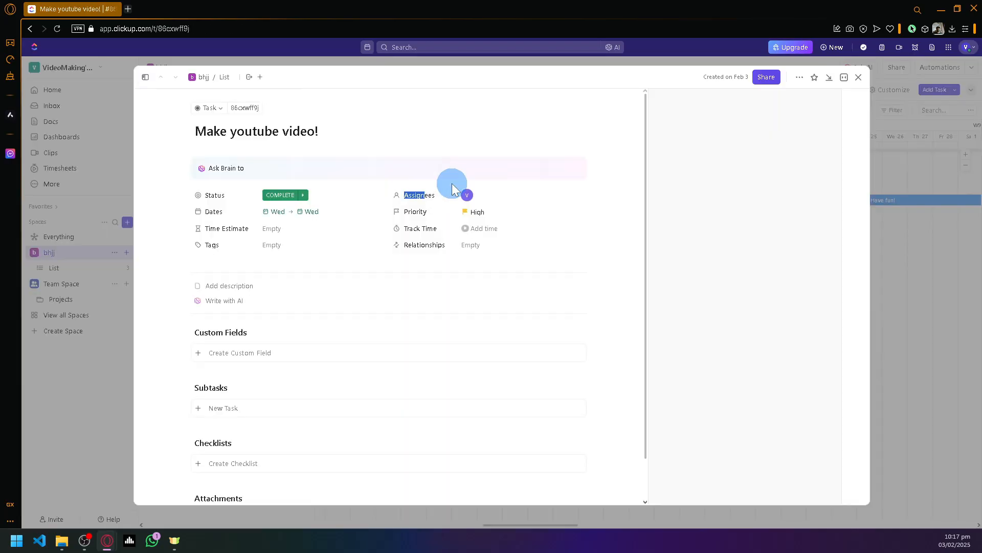
click(891, 109)
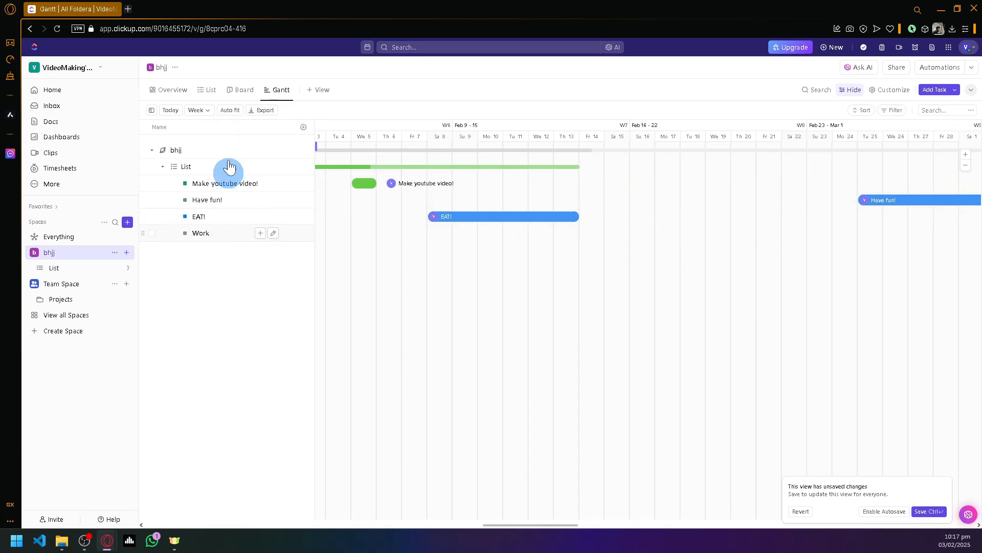
Add the Status, Date created and Priority fields as columns in the Gantt task table, turning Assignee on and off again
click(304, 128)
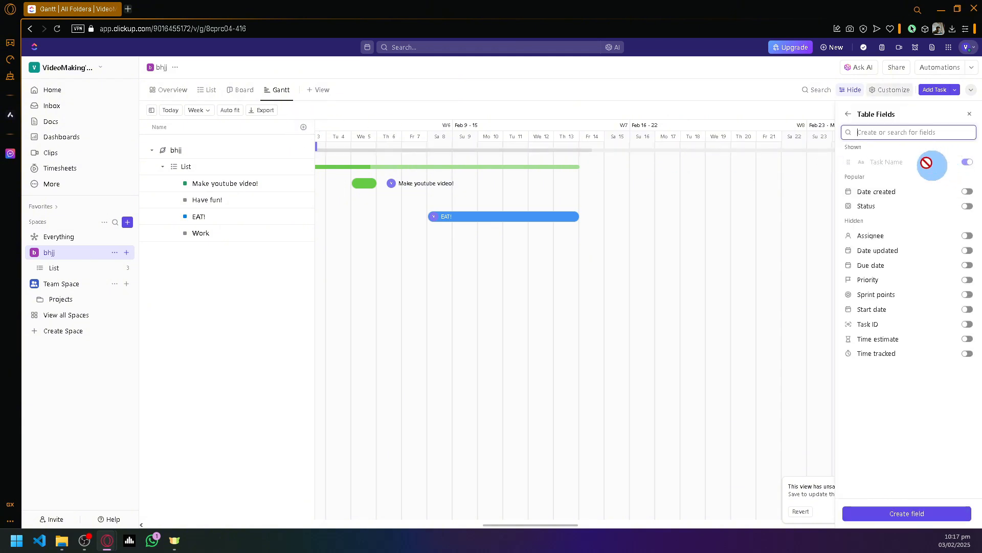
scroll(912, 162, up, 5)
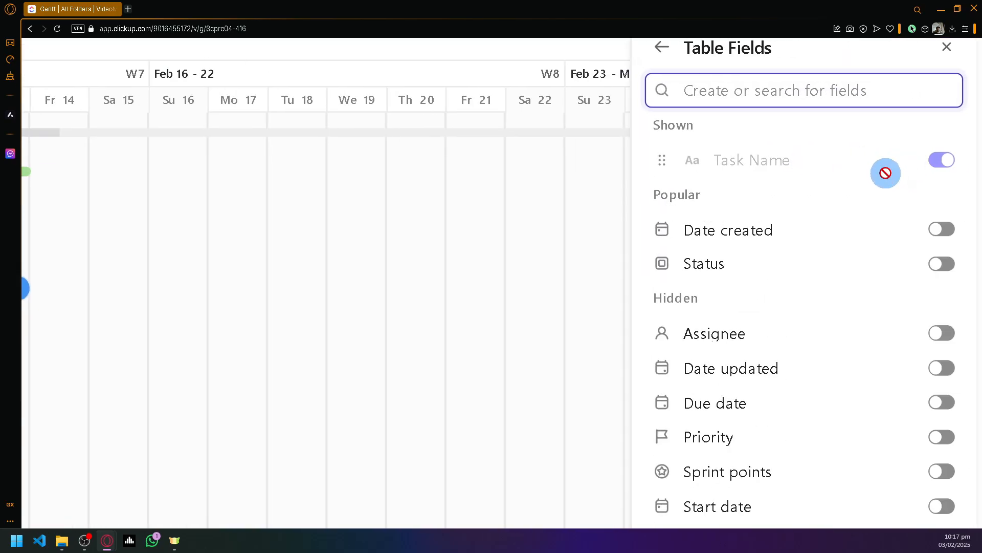
click(938, 213)
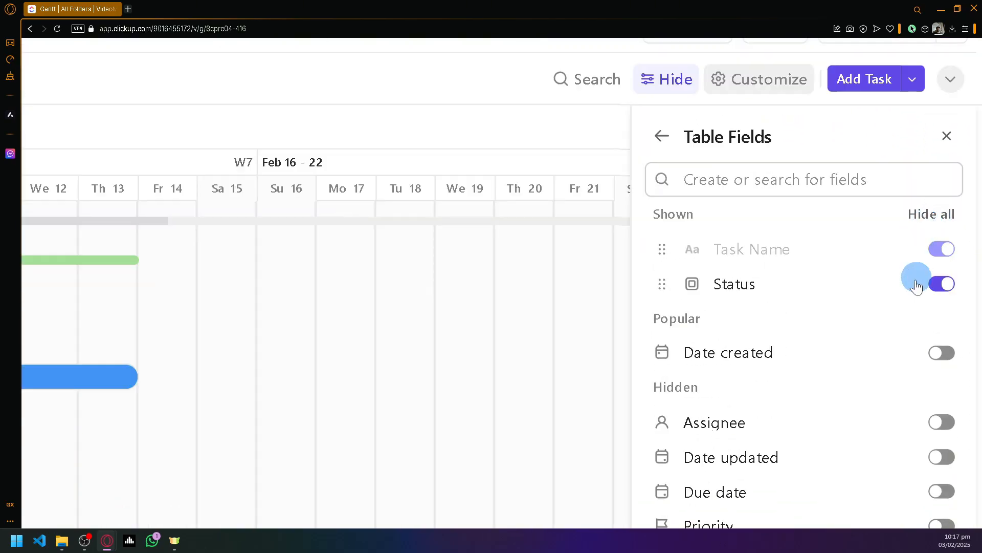
scroll(906, 301, down, 3)
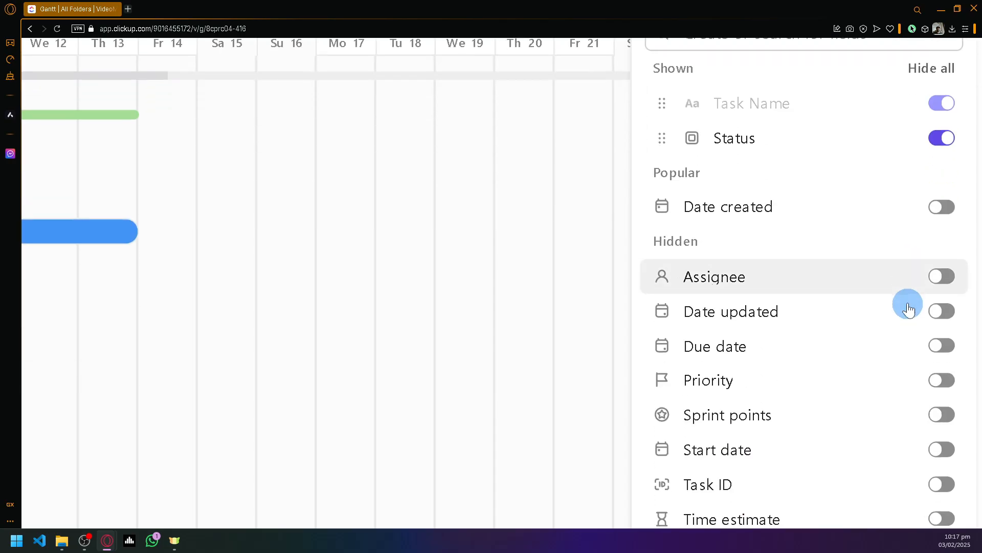
click(940, 200)
click(943, 219)
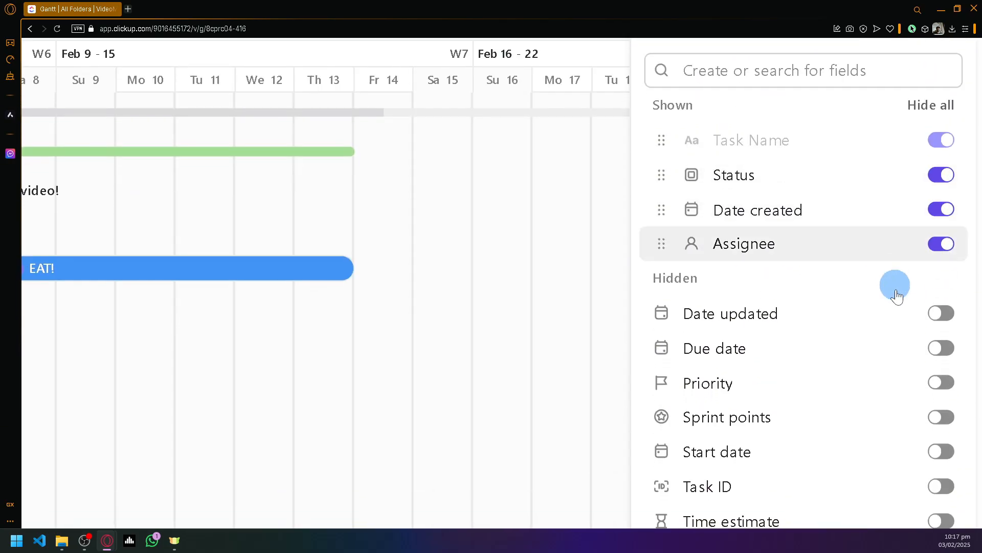
click(942, 340)
click(806, 250)
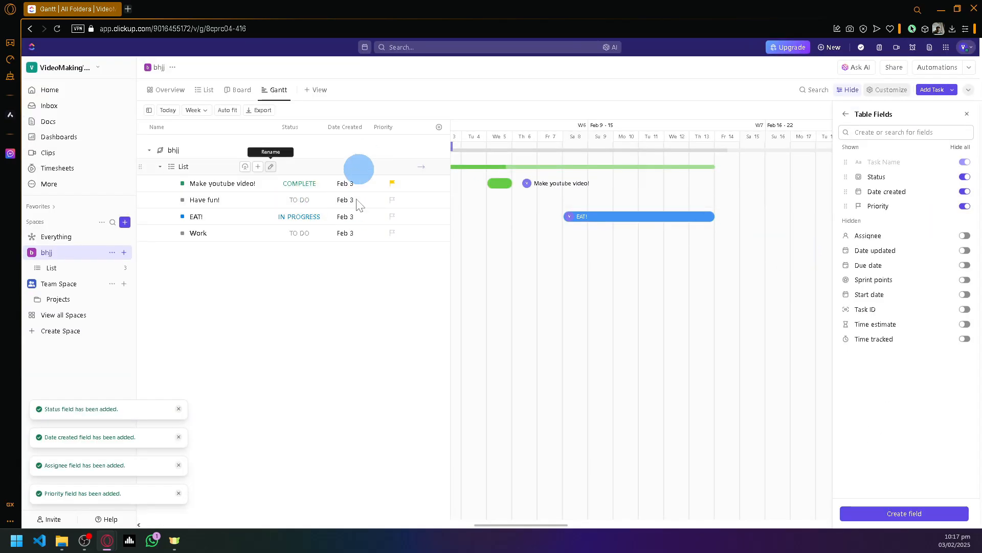
Collapse the sidebar and set the "Have fun!" task's priority to Urgent in the Gantt table
click(124, 68)
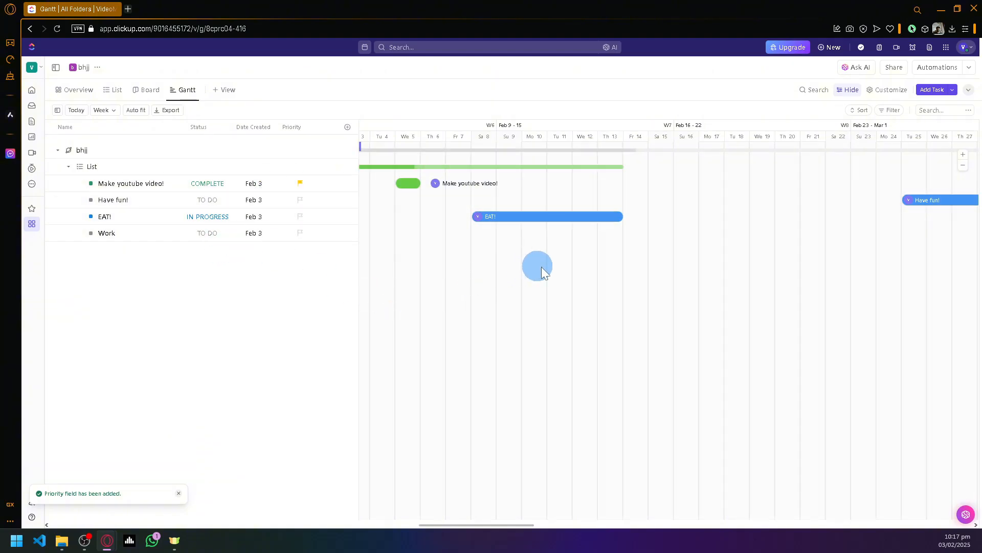
scroll(567, 268, up, 2)
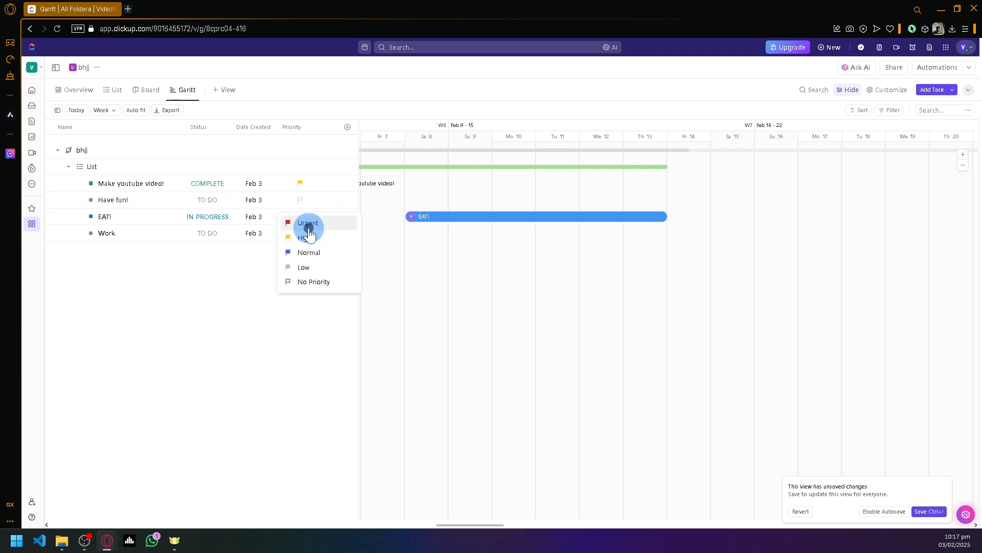
click(309, 227)
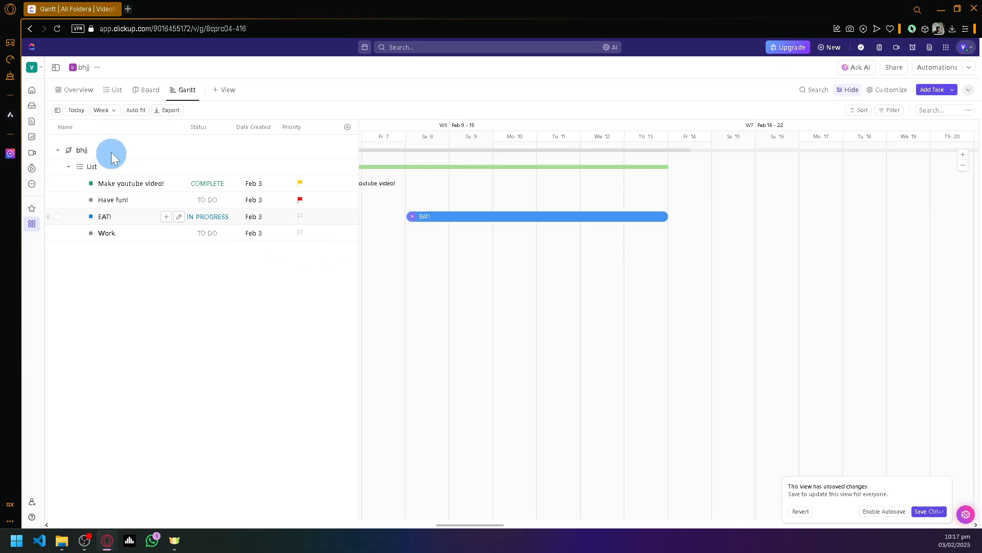
Return the timeline to today and review the Color tasks by choices in the Gantt view's layout options without changing them
click(78, 110)
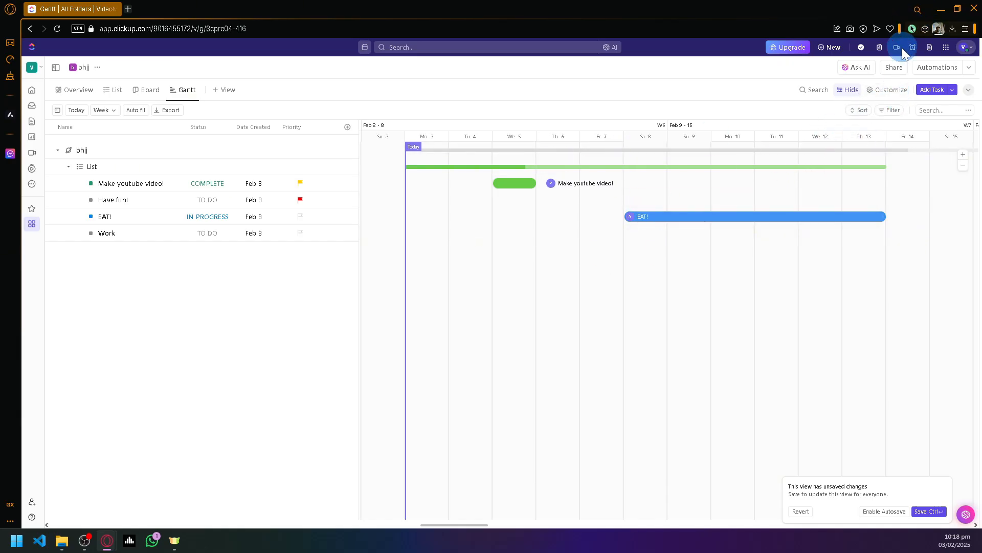
scroll(891, 94, up, 10)
scroll(870, 92, down, 4)
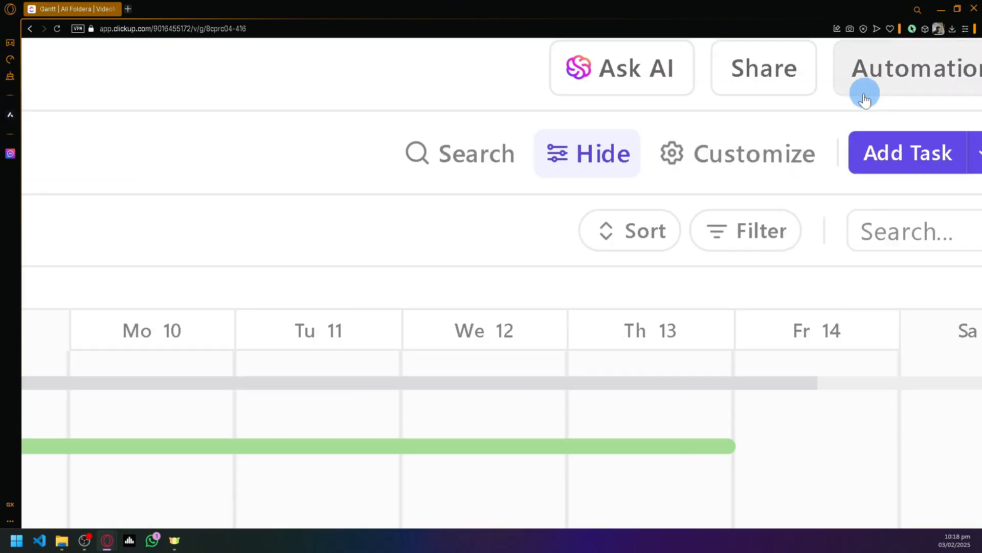
click(746, 156)
scroll(746, 153, down, 2)
scroll(746, 153, down, 3)
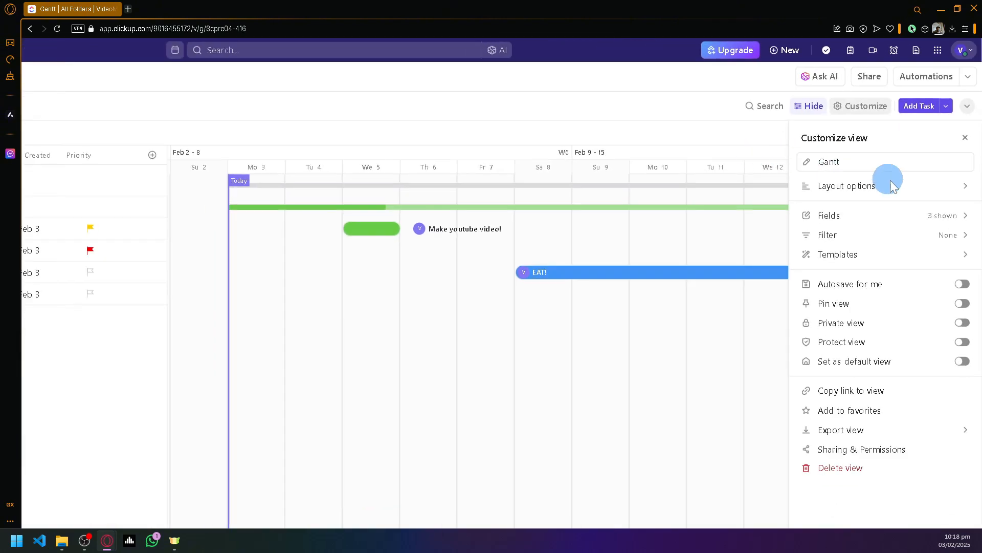
scroll(947, 211, up, 5)
click(885, 163)
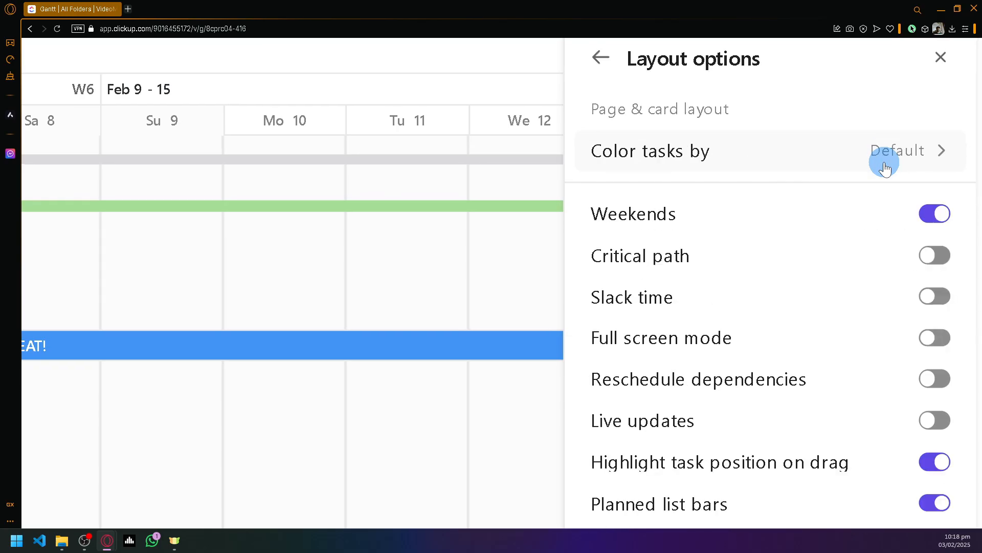
scroll(814, 128, down, 1)
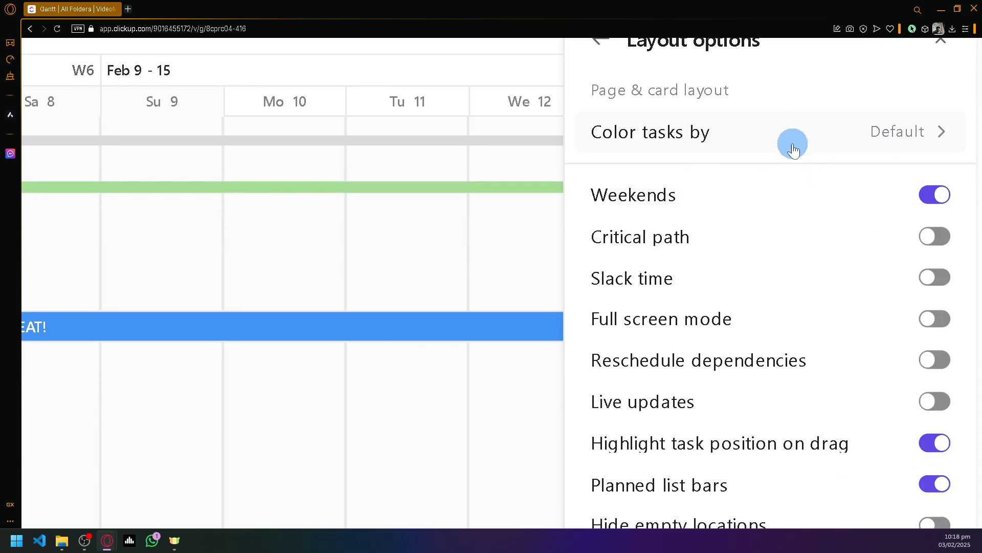
scroll(820, 241, down, 1)
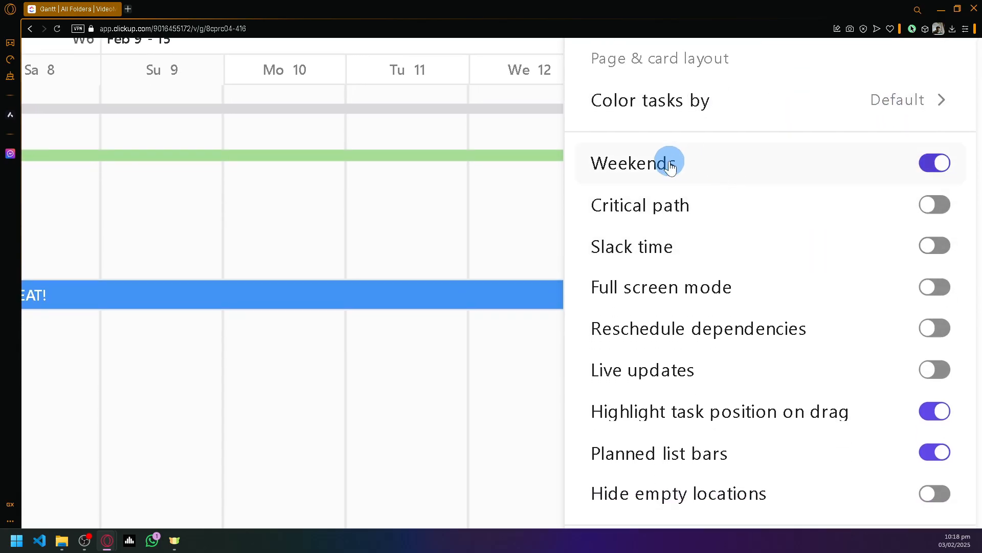
click(807, 108)
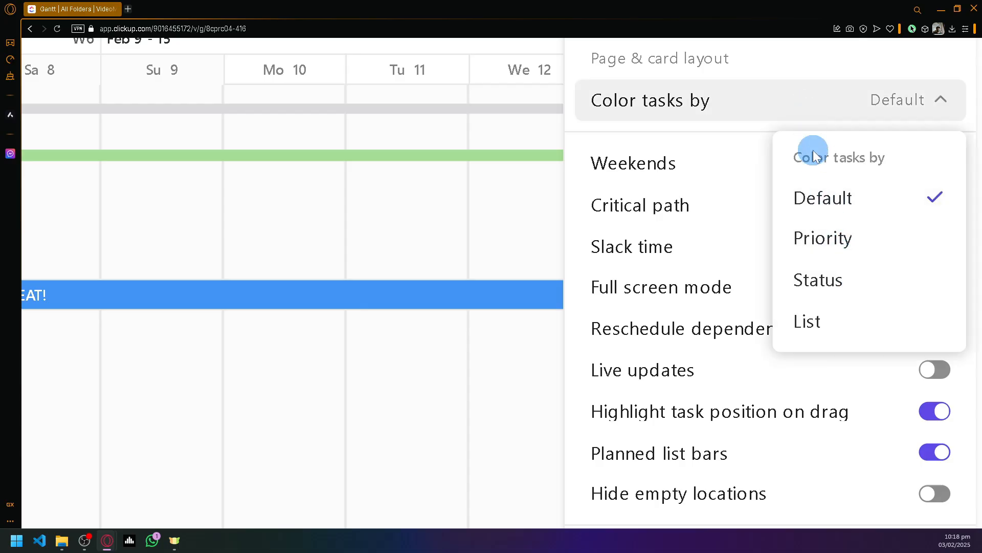
click(816, 114)
Turn on Critical path in the layout options, look over the remaining options, and turn it off again
scroll(793, 190, down, 1)
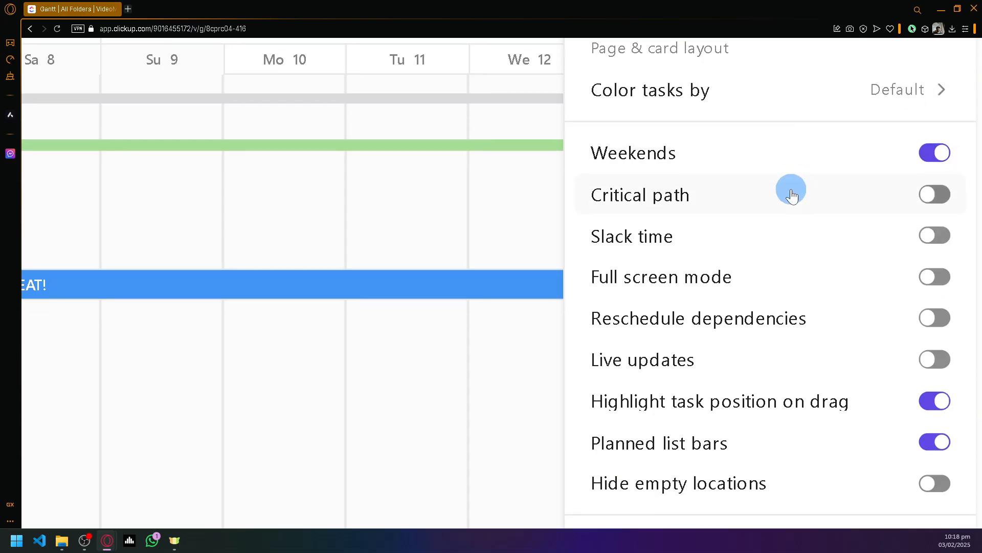
click(818, 191)
scroll(893, 300, down, 2)
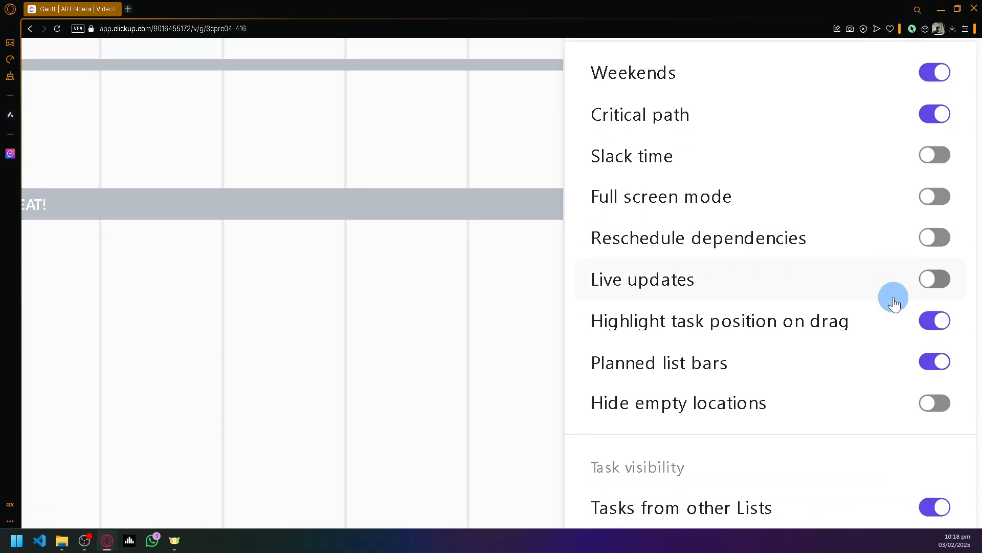
scroll(882, 295, down, 3)
scroll(881, 294, down, 4)
scroll(905, 255, down, 2)
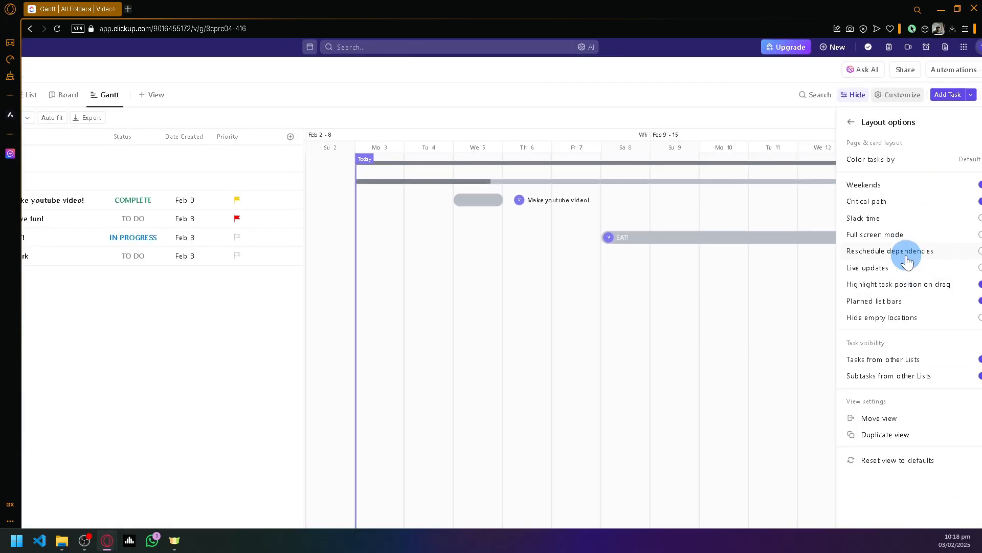
click(964, 187)
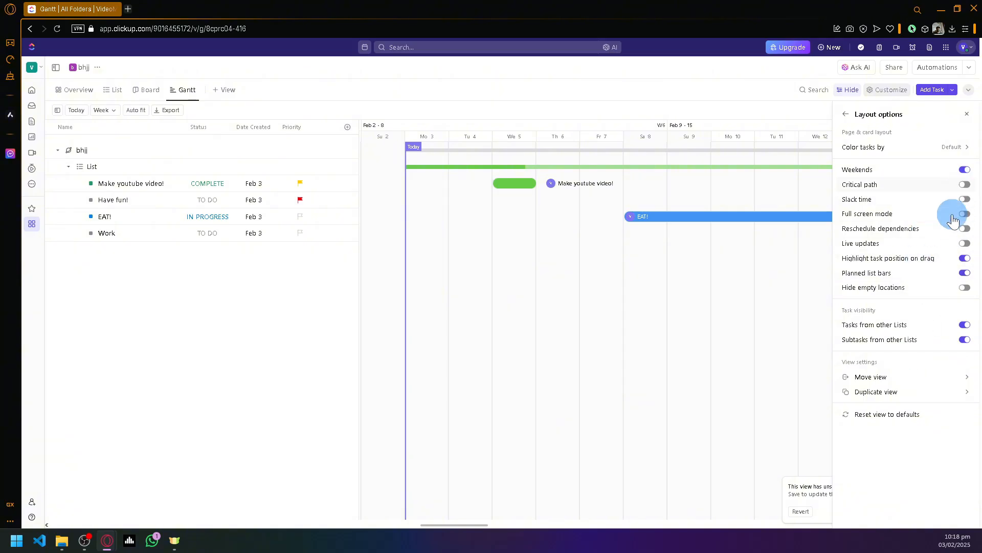
Add the Assignee field to the Gantt table, remove it again, and return to the view's customization settings
click(845, 115)
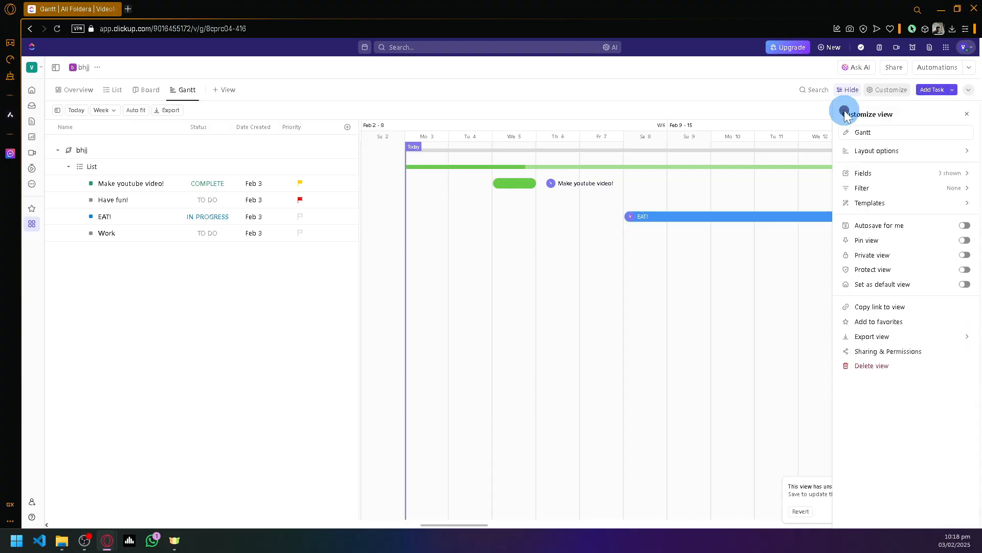
click(909, 176)
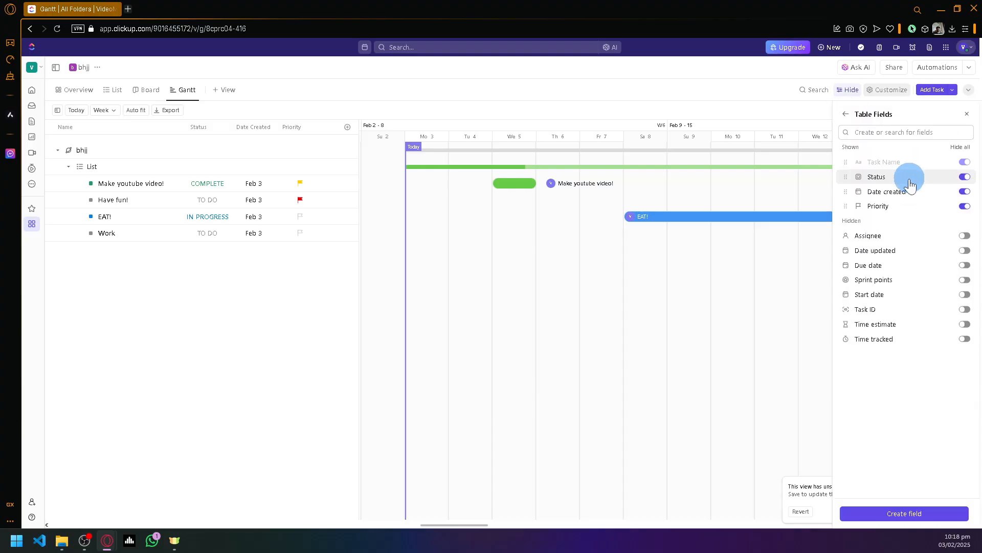
click(966, 237)
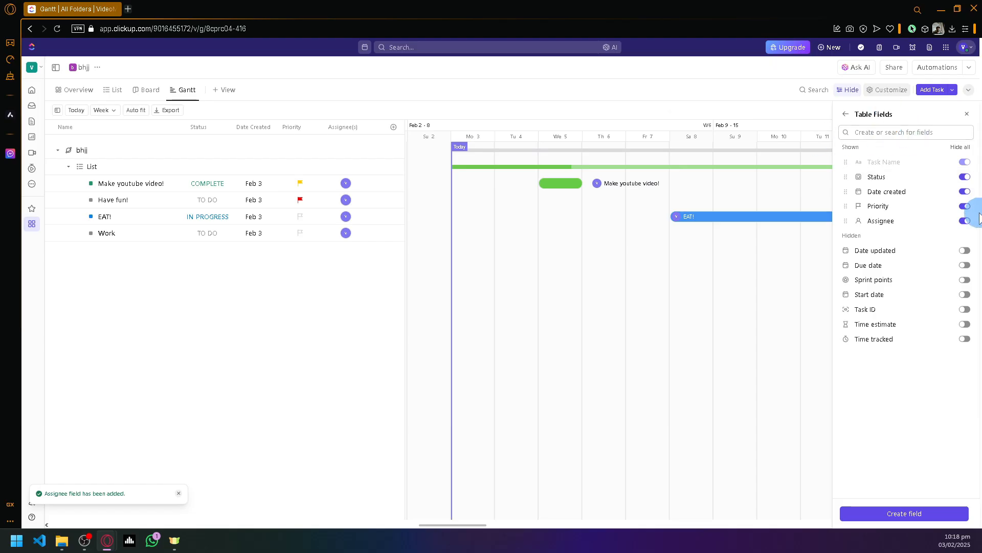
click(965, 221)
click(845, 114)
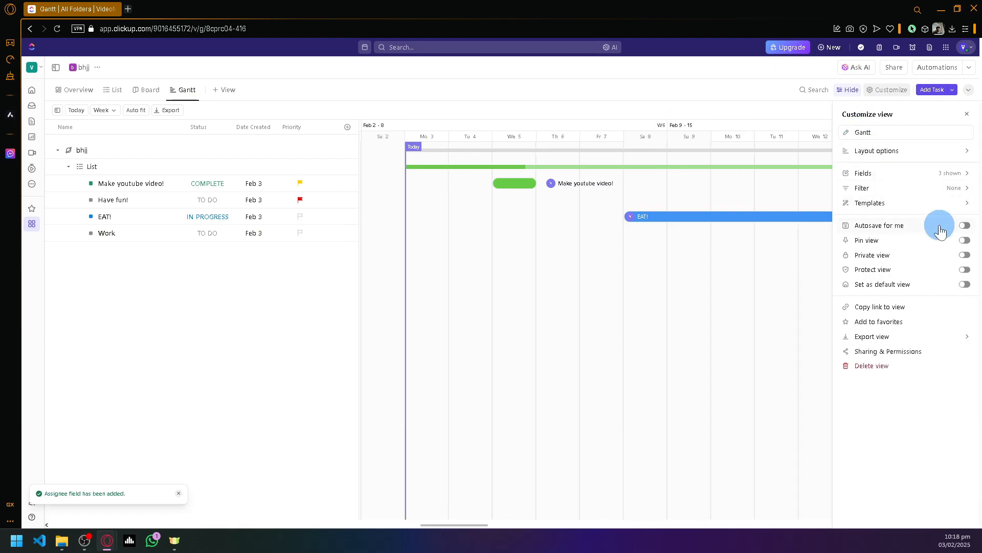
Turn on Autosave for me for the Gantt view and try to make the view private
click(941, 205)
click(941, 205)
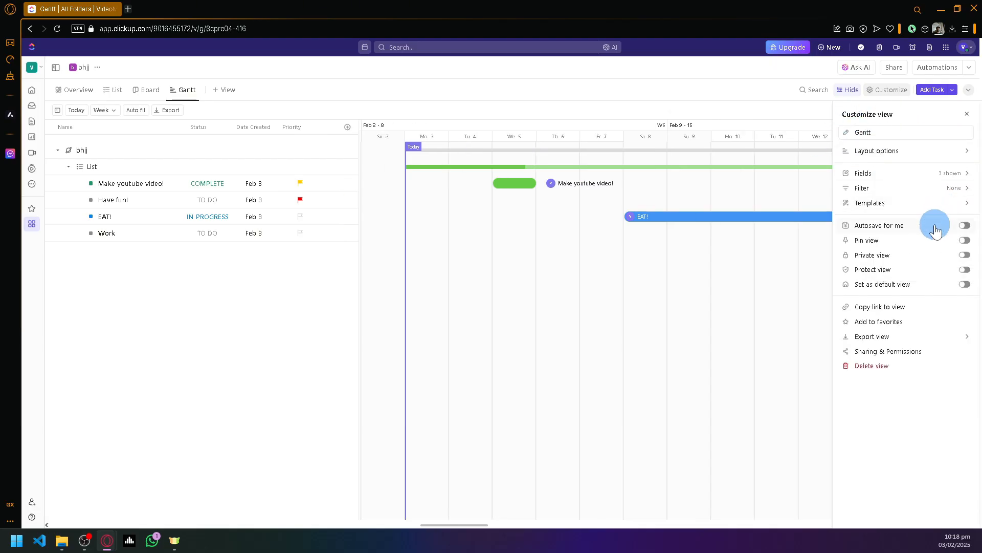
click(958, 229)
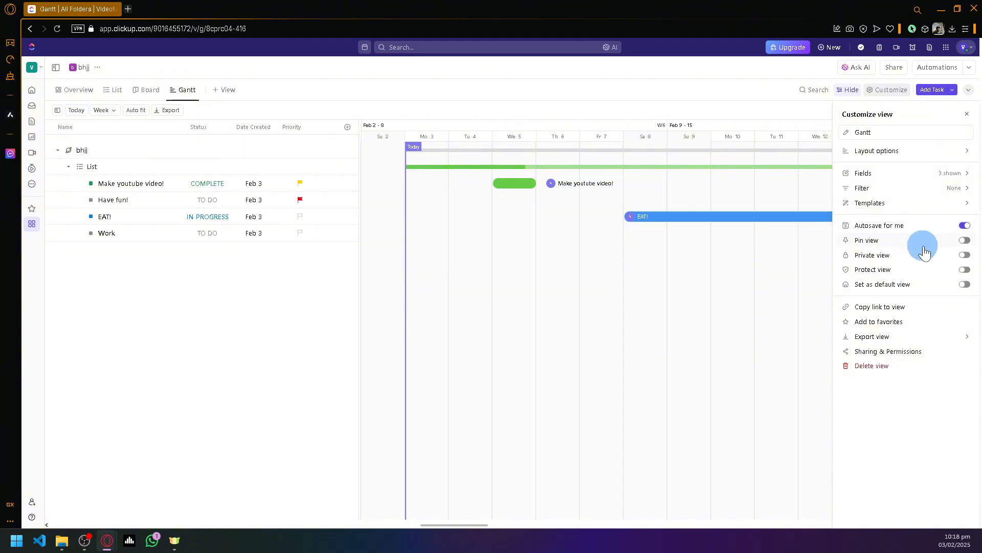
click(962, 257)
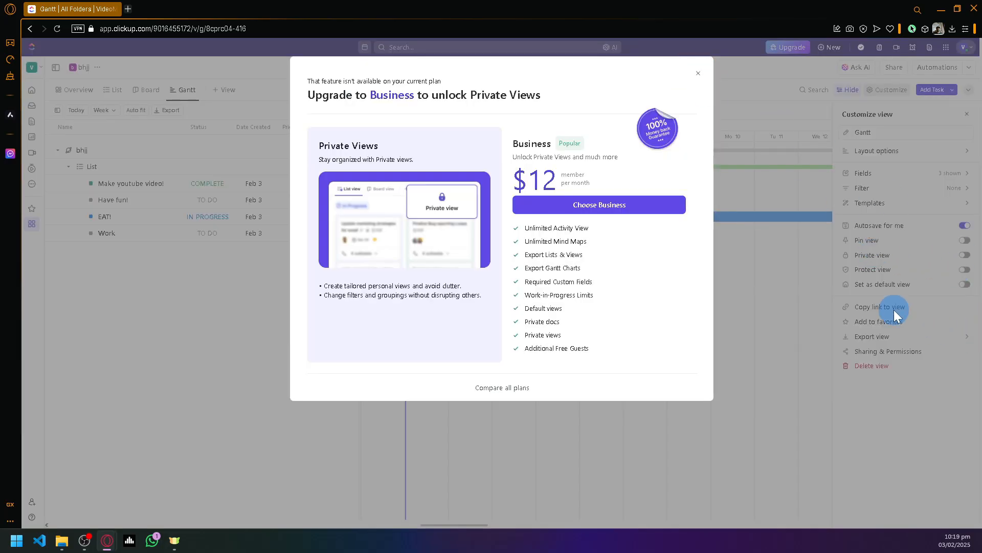
click(696, 75)
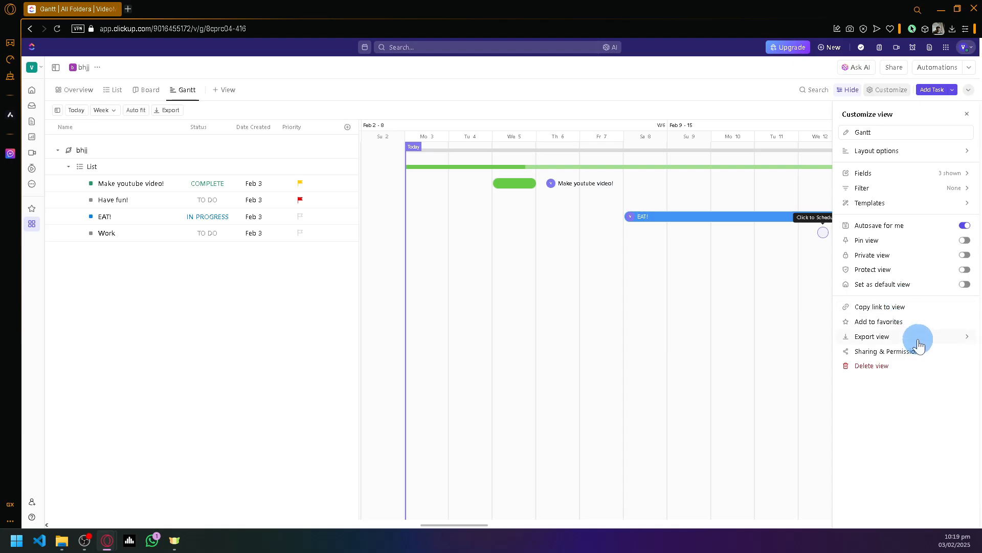
click(179, 111)
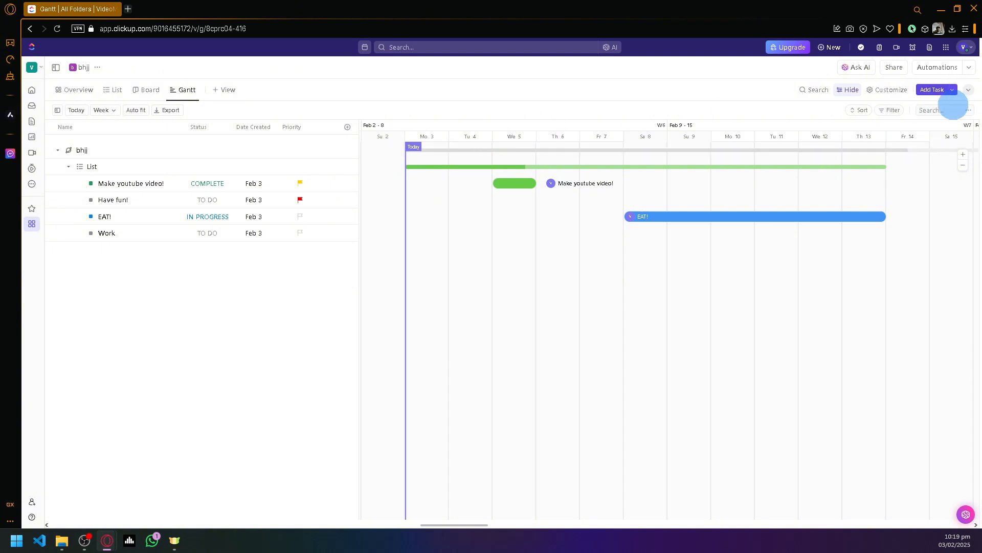
Start a new task named "Edit Videos" with Urgent priority and a due date of February 4, 2025
click(961, 90)
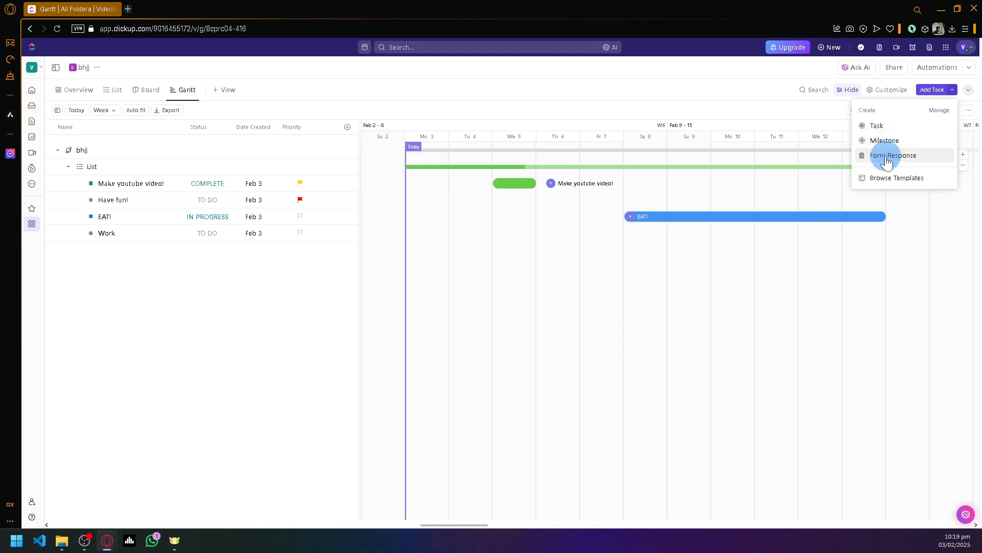
click(885, 129)
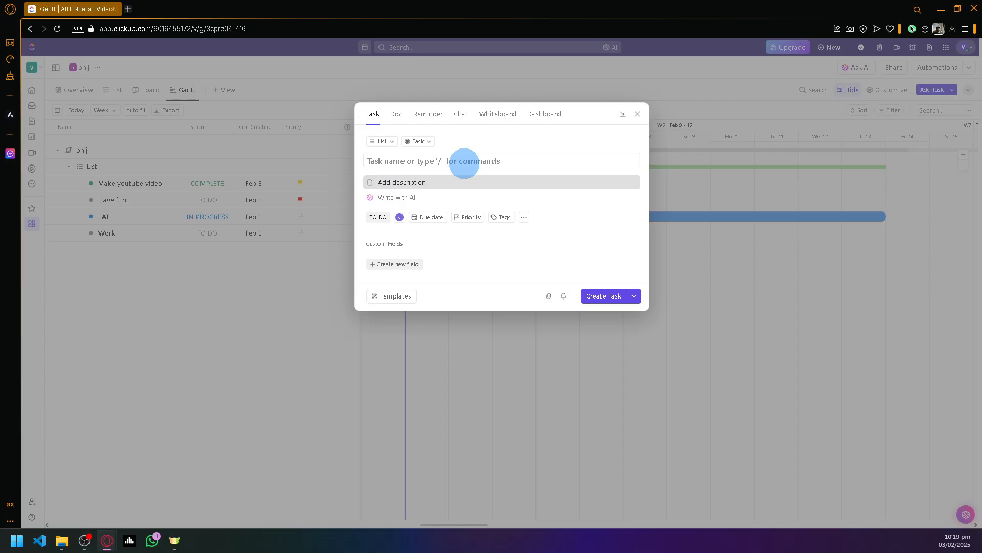
text(Edit Videos)
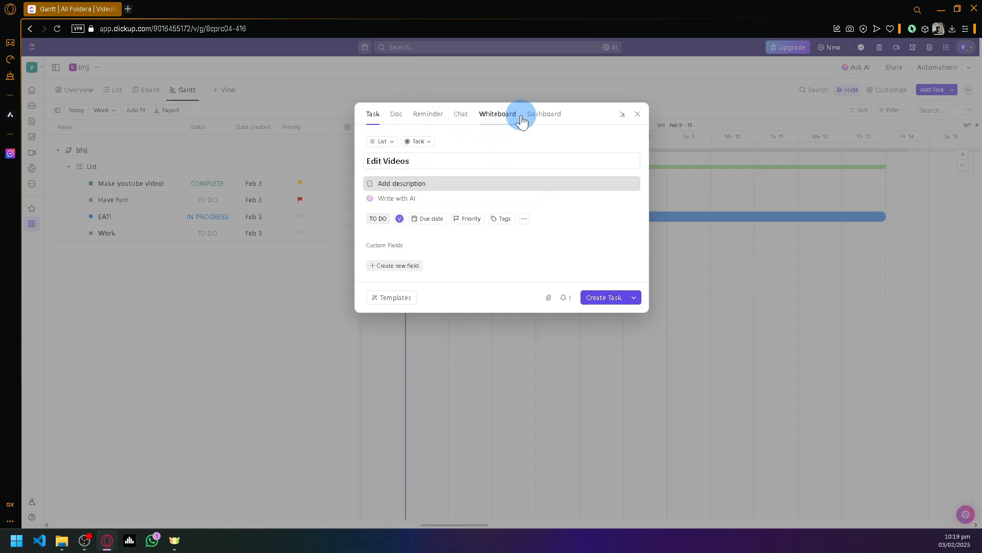
click(469, 223)
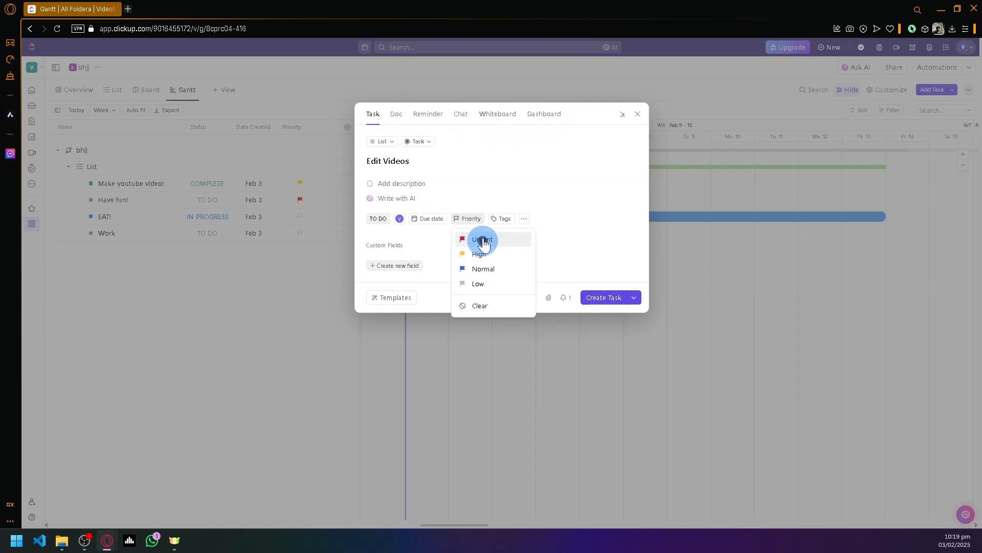
click(483, 241)
click(435, 226)
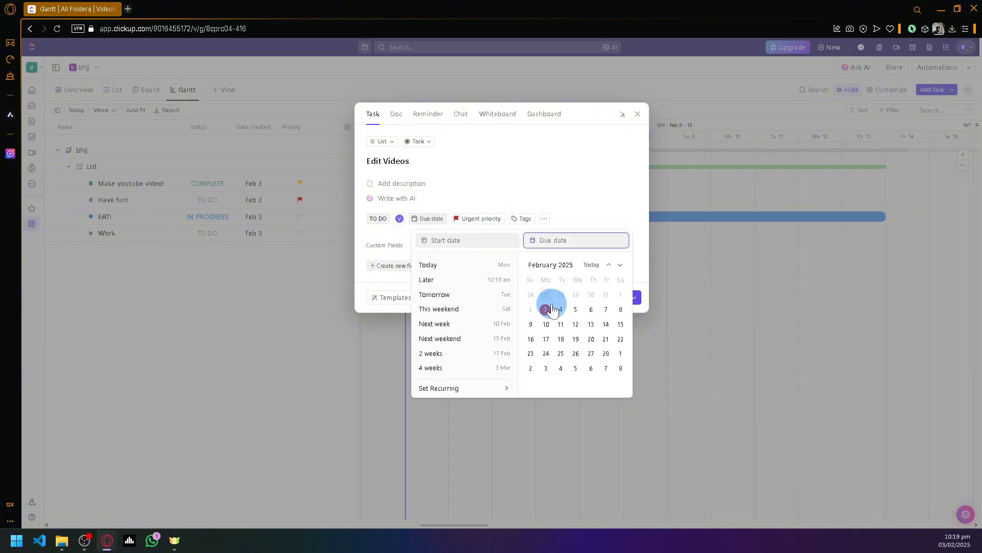
click(559, 309)
Check the tag and custom field options without choosing any, and create the "Edit Videos" task
click(534, 220)
click(534, 220)
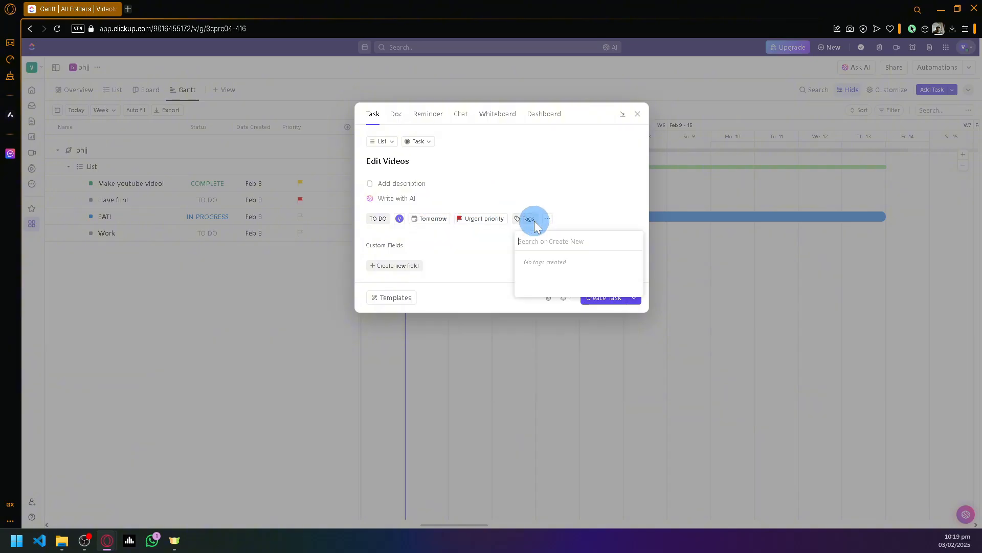
click(499, 245)
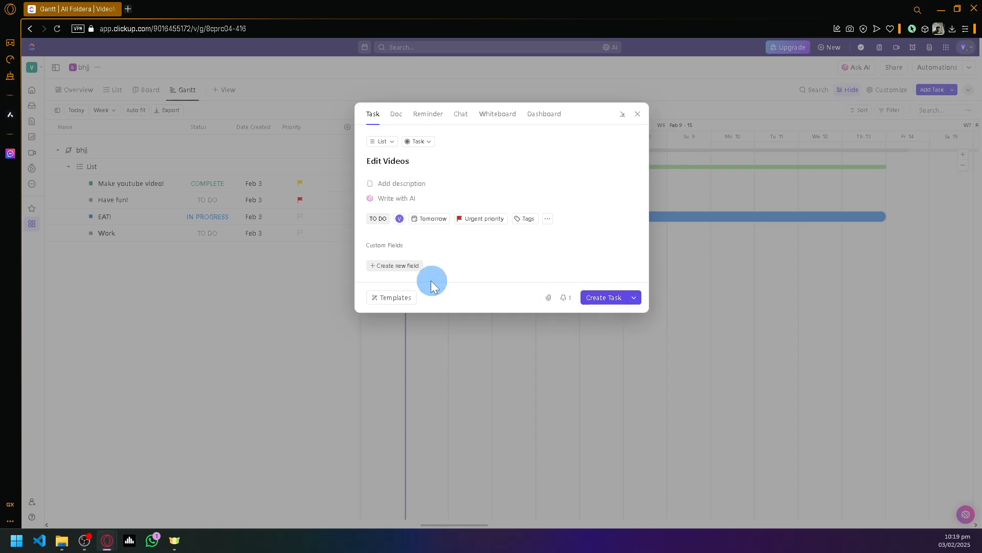
click(401, 268)
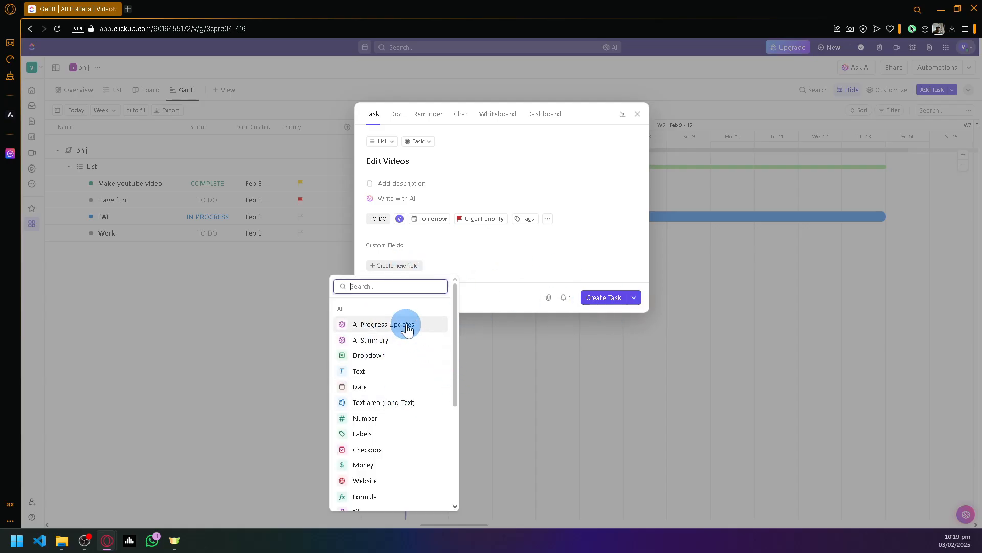
click(545, 244)
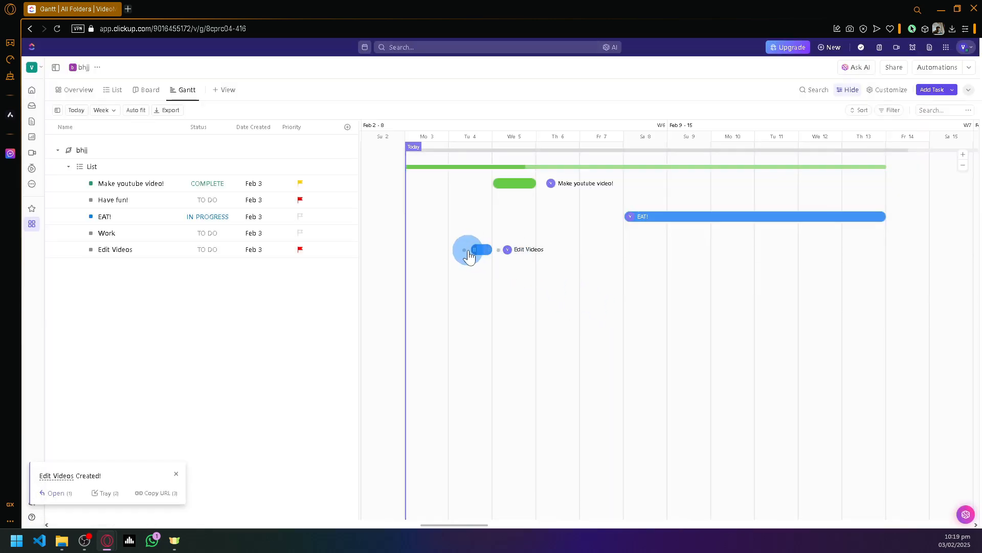
Extend the "Edit Videos" bar to end on Saturday, February 8, and open the task to view its details before closing it
drag(488, 250, 668, 252)
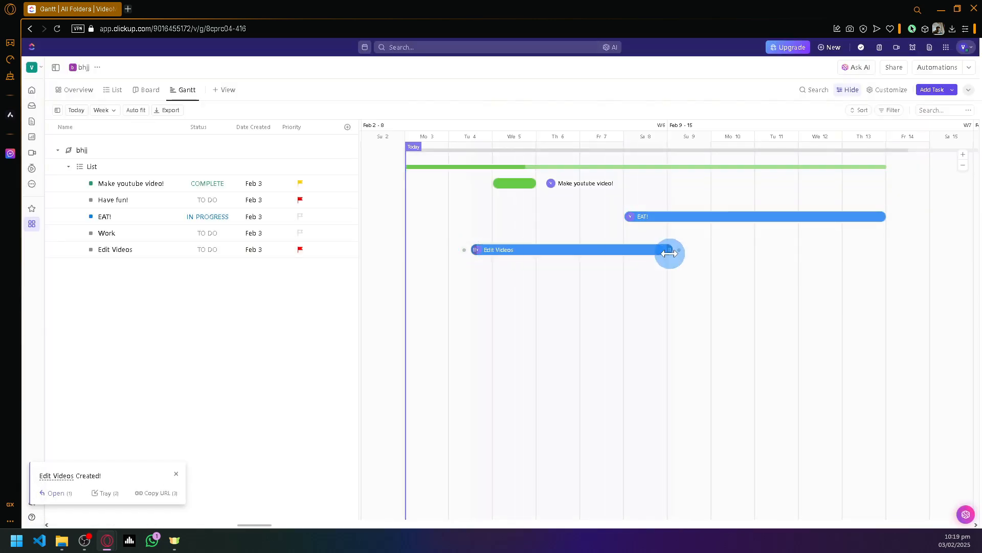
click(491, 252)
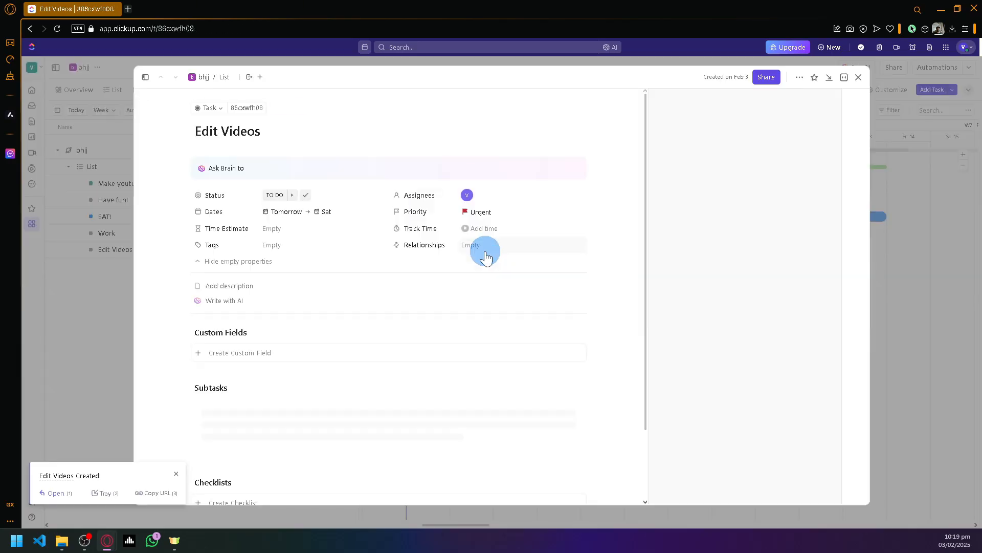
click(859, 77)
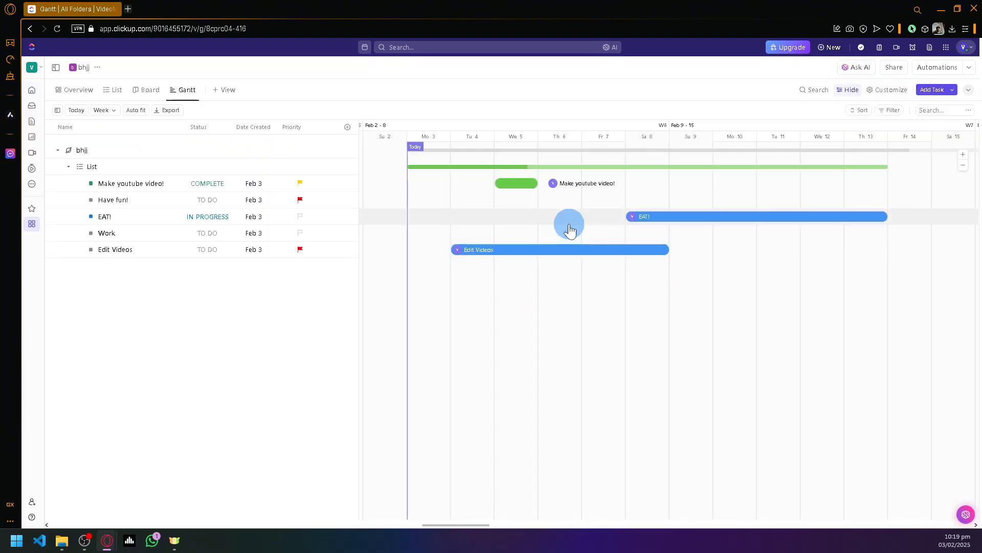
Schedule the Work task on Monday, February 10, and move its bar to Friday, February 7
click(724, 234)
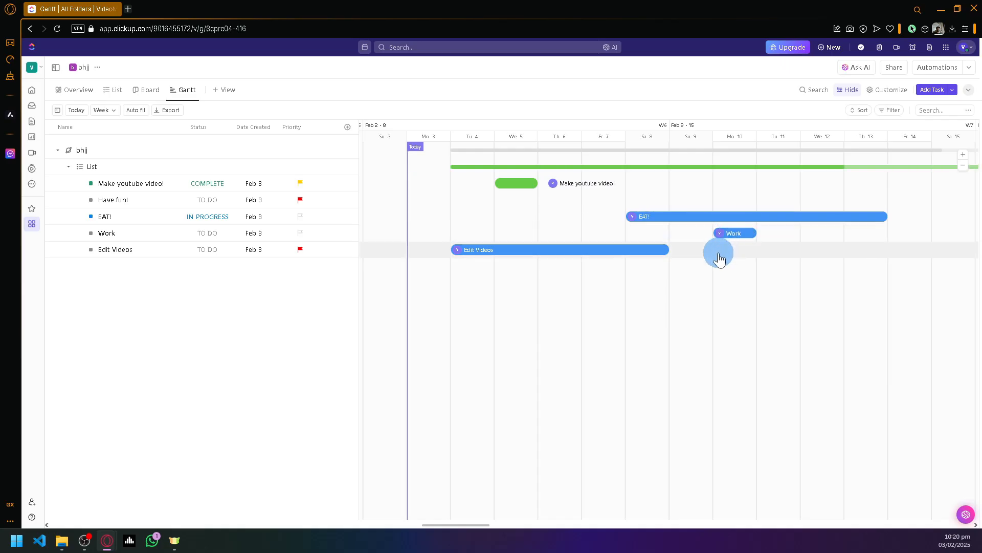
drag(725, 235, 593, 234)
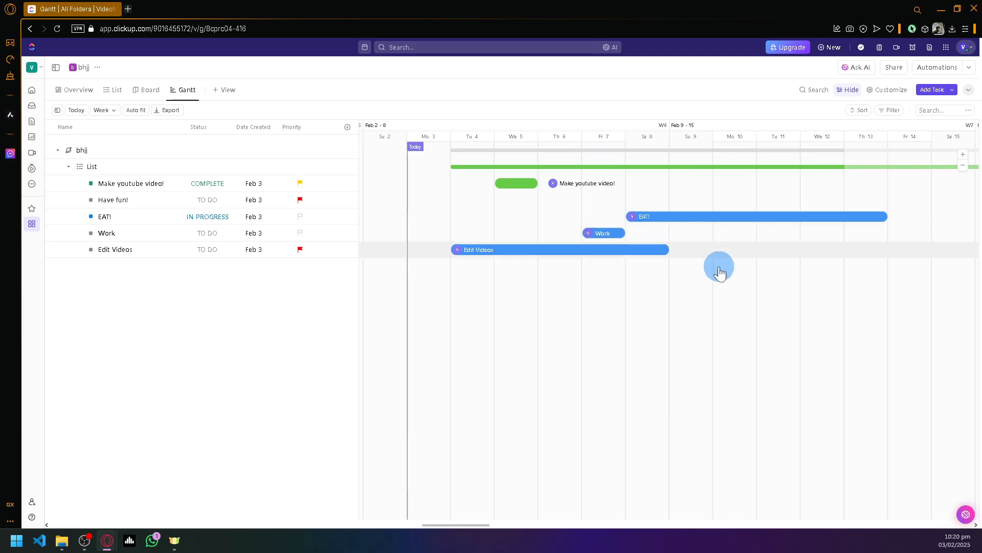
Examine the Gantt timeline at day and week scale, and zoom out to the month scale to view all task bars
scroll(720, 235, right, 3)
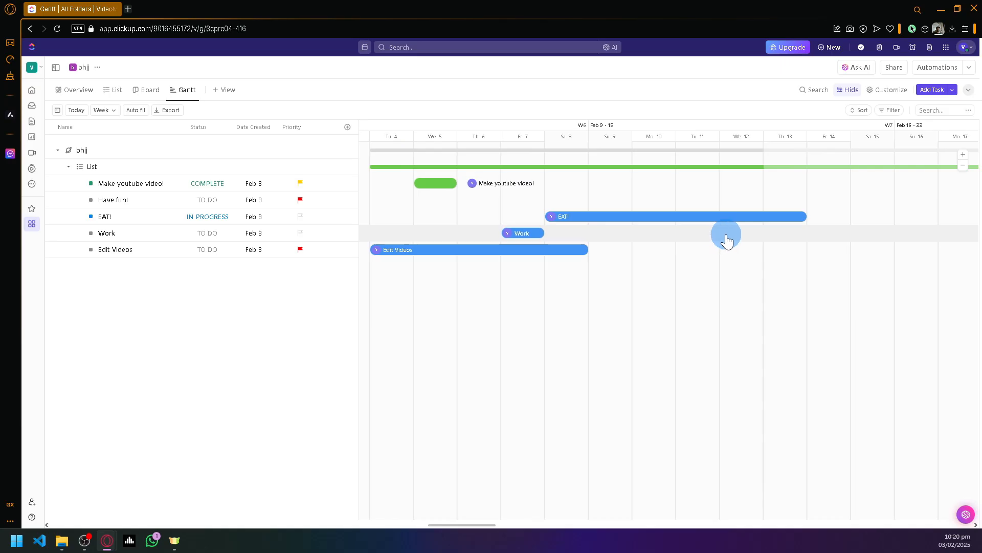
scroll(747, 237, right, 5)
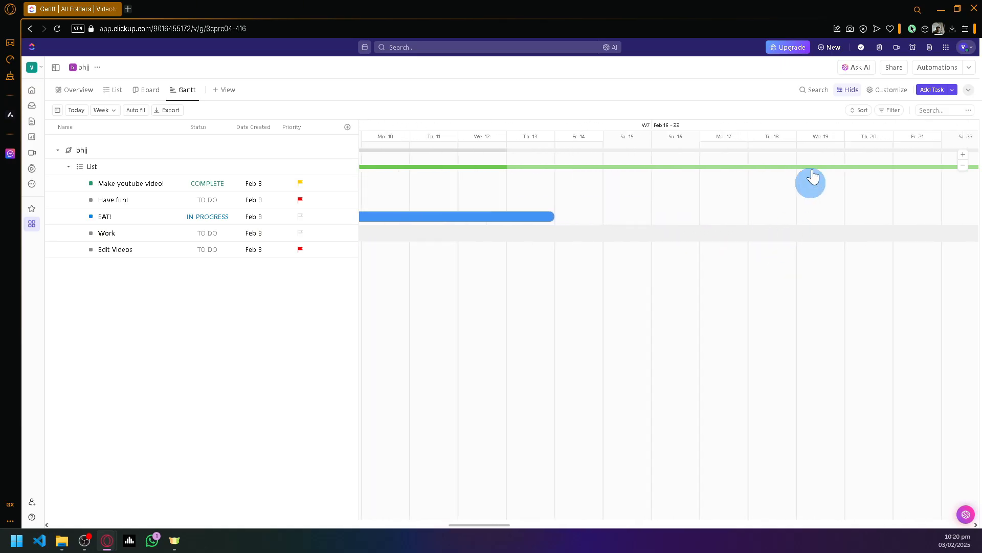
scroll(813, 136, up, 1)
scroll(509, 230, up, 2)
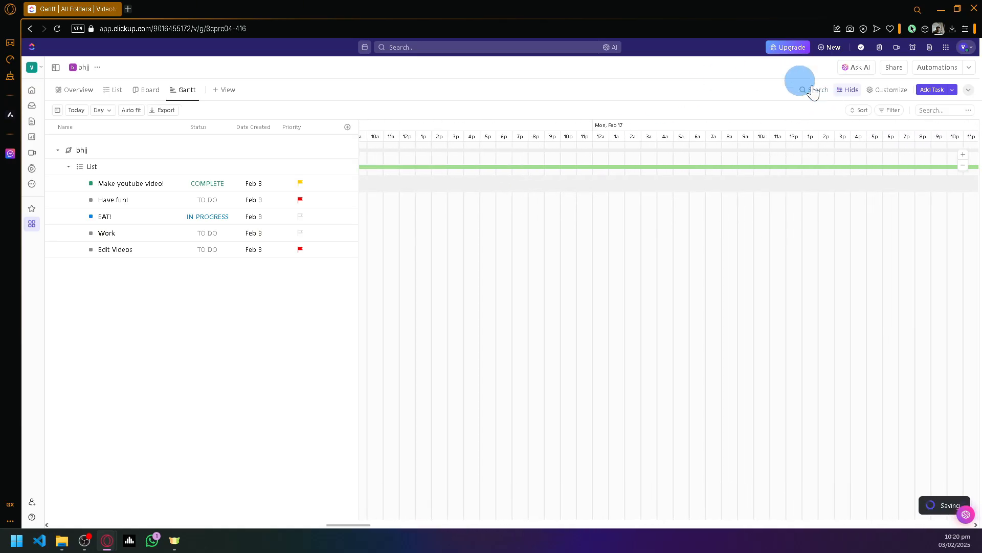
scroll(563, 231, left, 3)
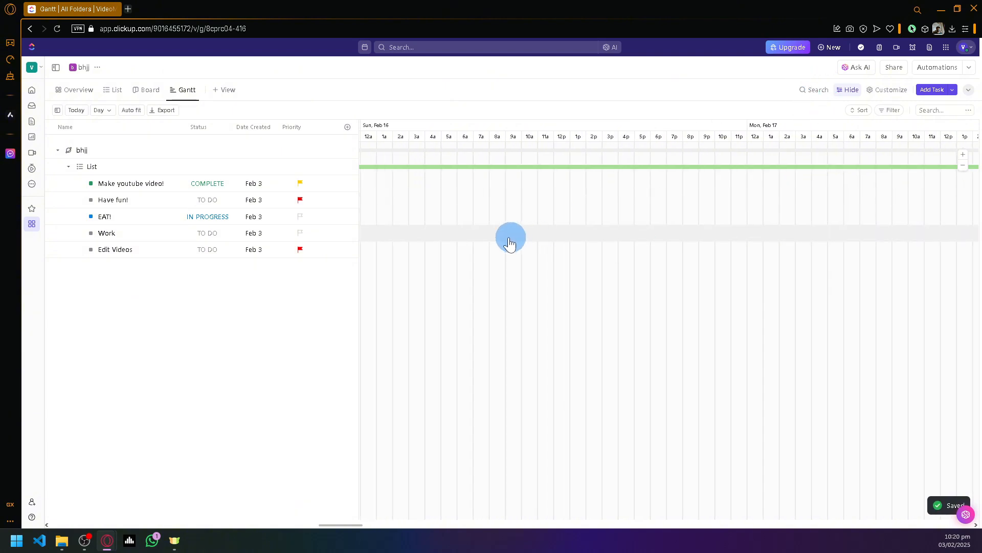
scroll(510, 241, down, 5)
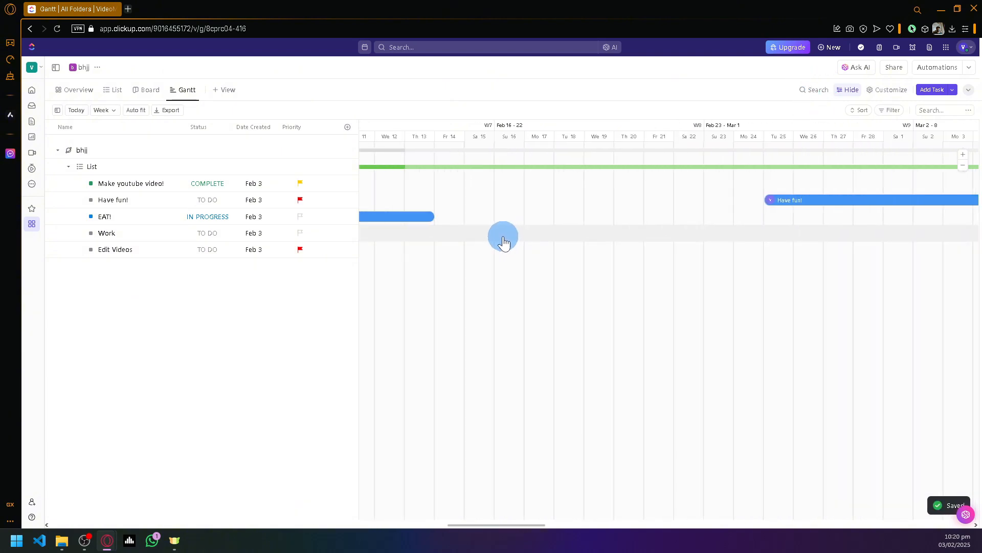
scroll(504, 241, down, 4)
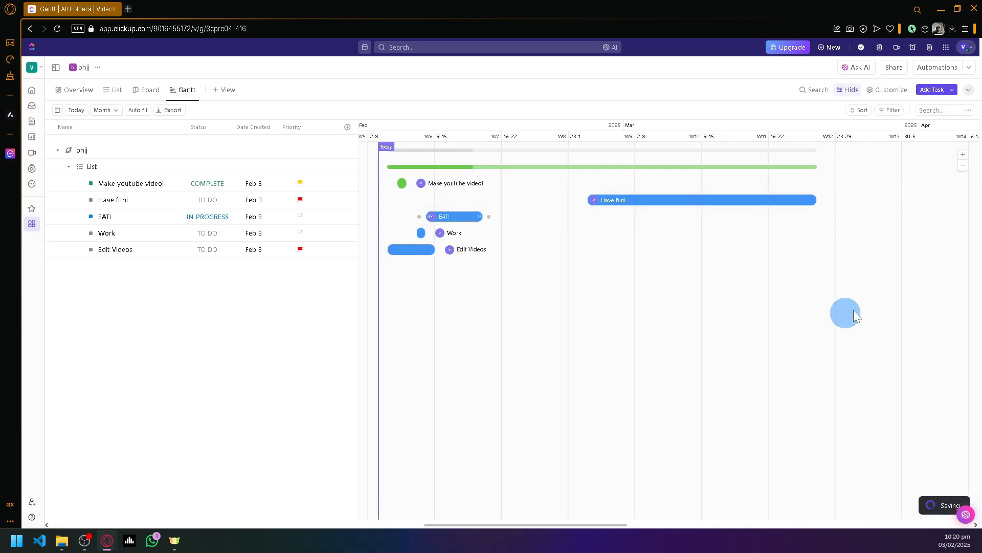
scroll(723, 292, down, 2)
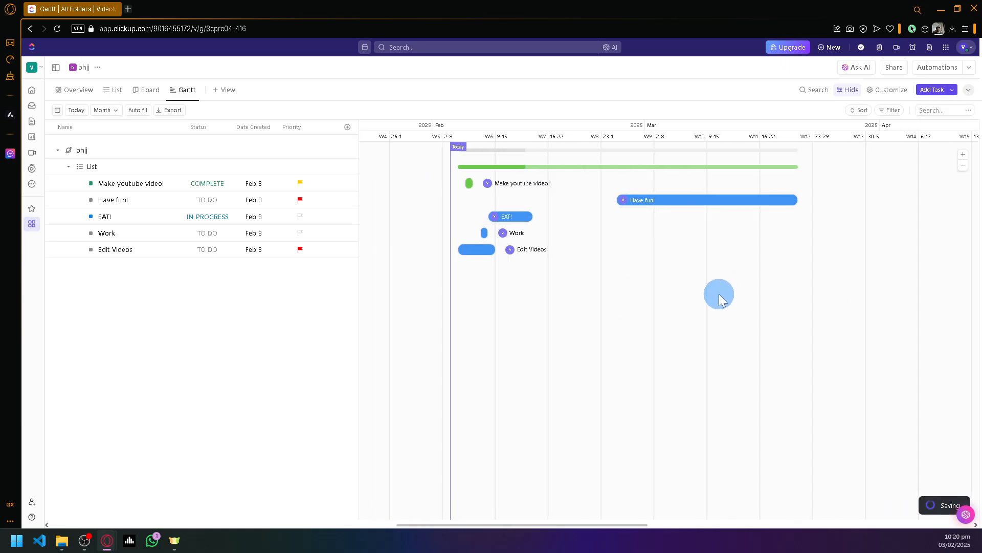
click(970, 69)
click(968, 68)
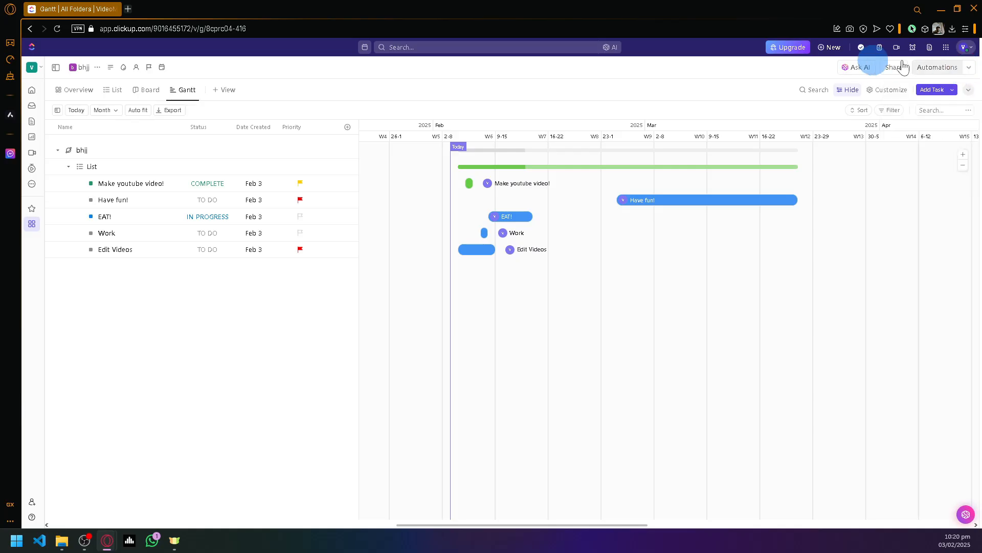